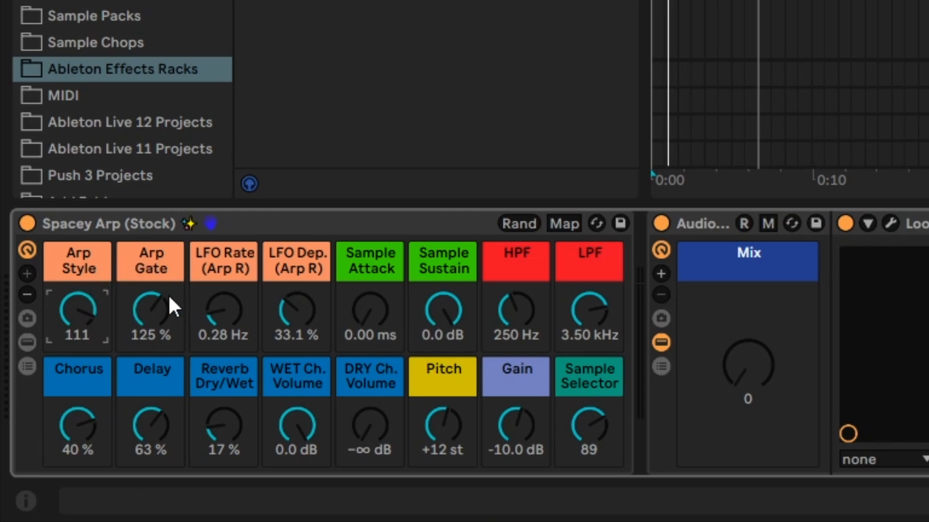
Review the Spacey Arp rack's macros one by one, from LFO Rate through the sample envelope and filters to WET Ch. Volume.
click(218, 274)
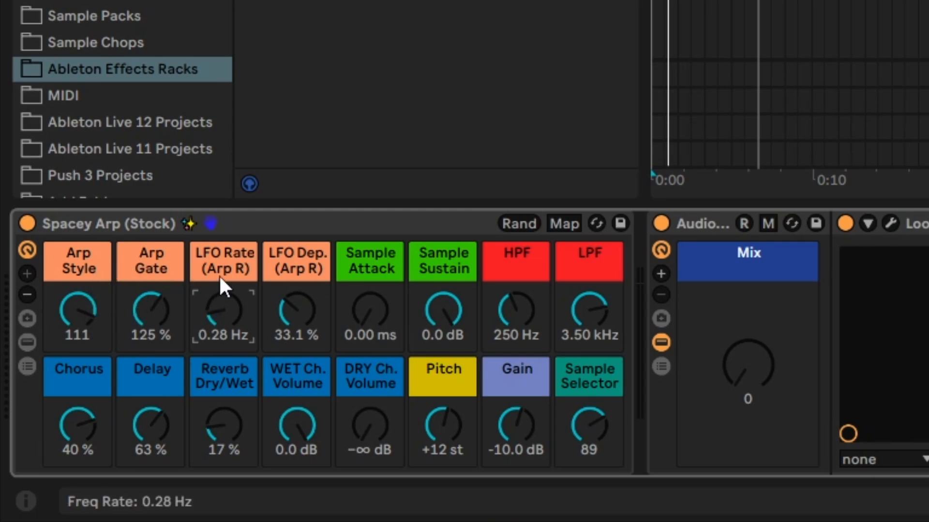
click(306, 274)
click(363, 246)
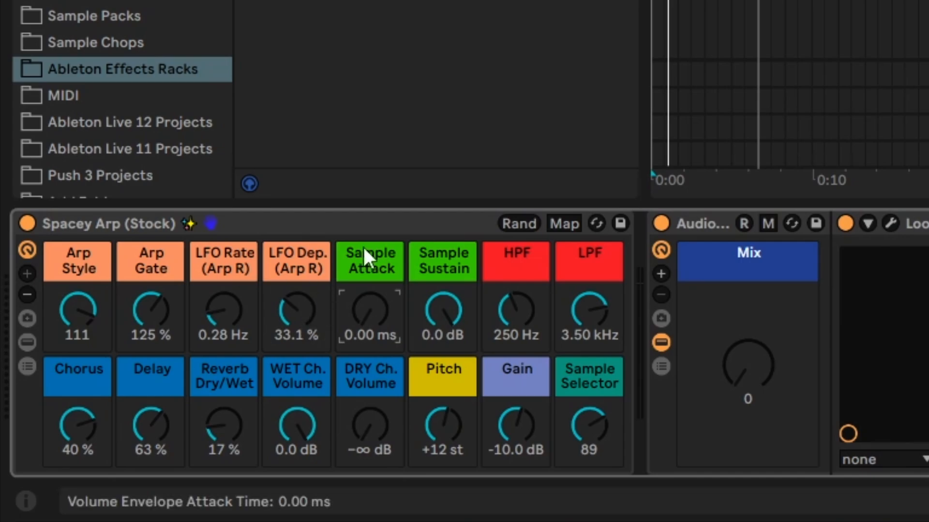
click(426, 275)
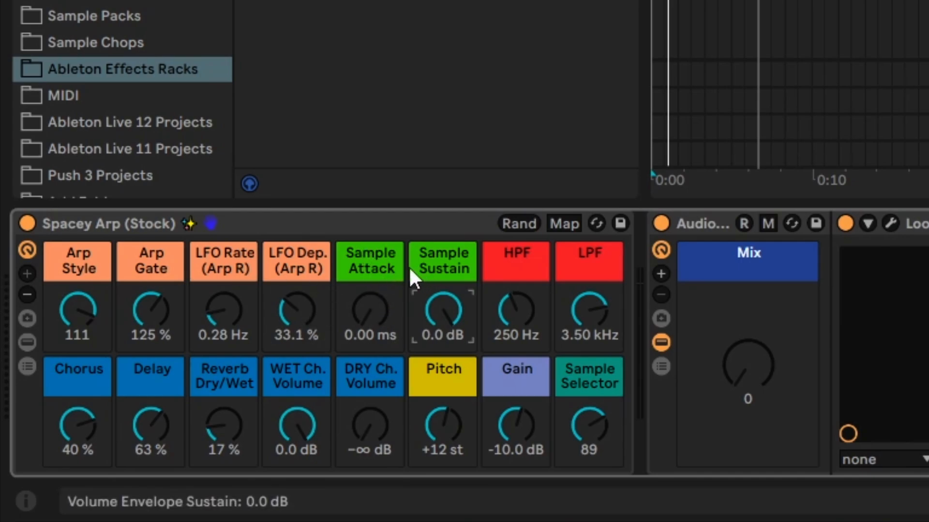
click(600, 271)
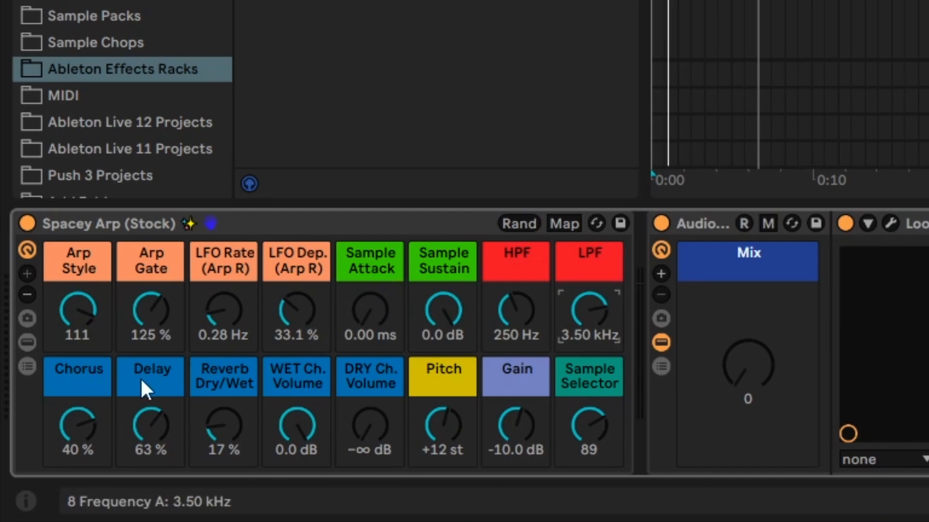
click(277, 382)
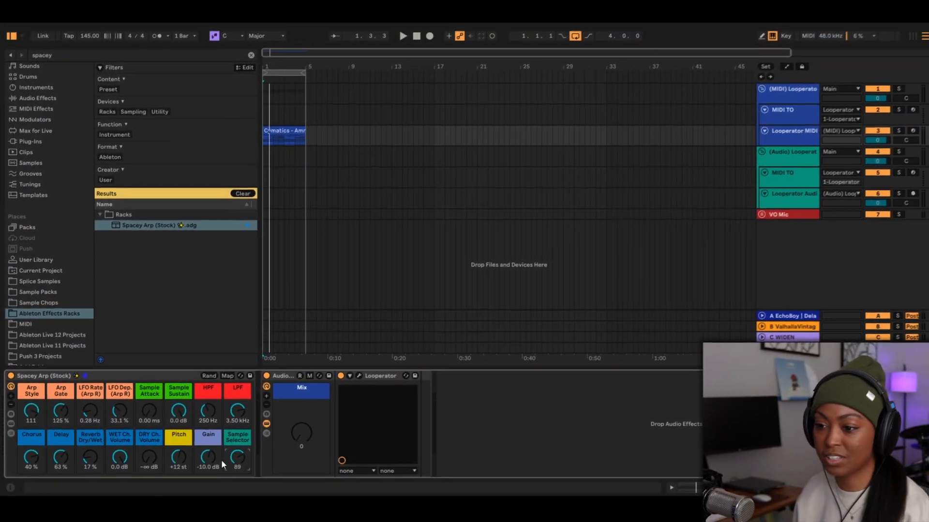
Reveal the rack's devices, display the selector ranges in the sample zone list and set the Sample Selector to 18.
click(11, 424)
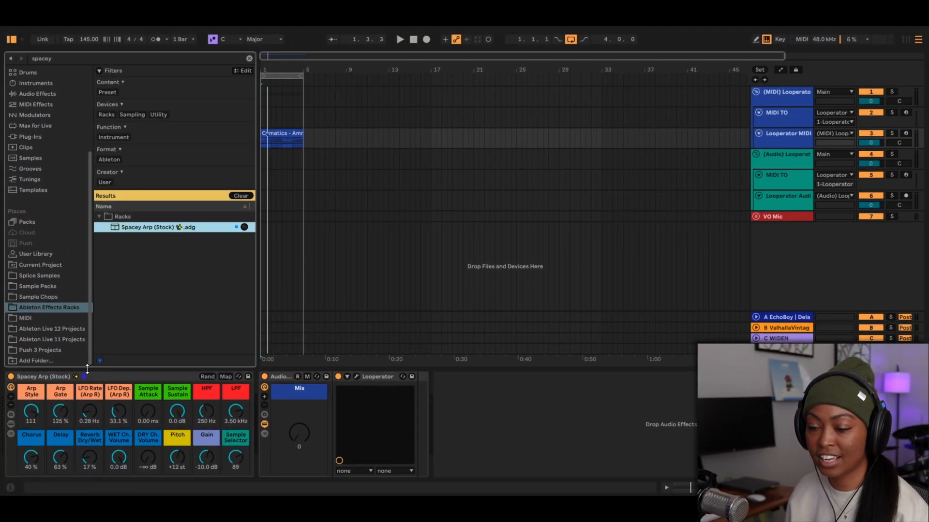
click(11, 424)
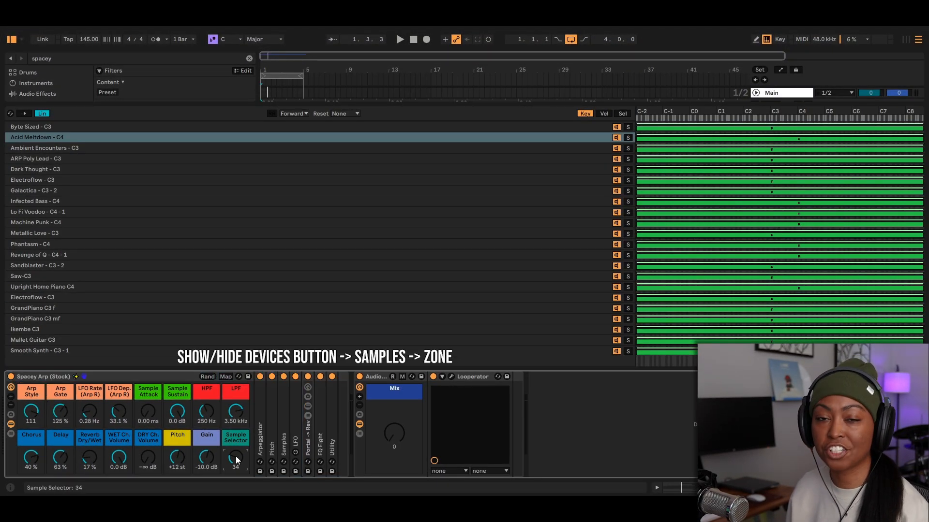
drag(235, 457, 236, 438)
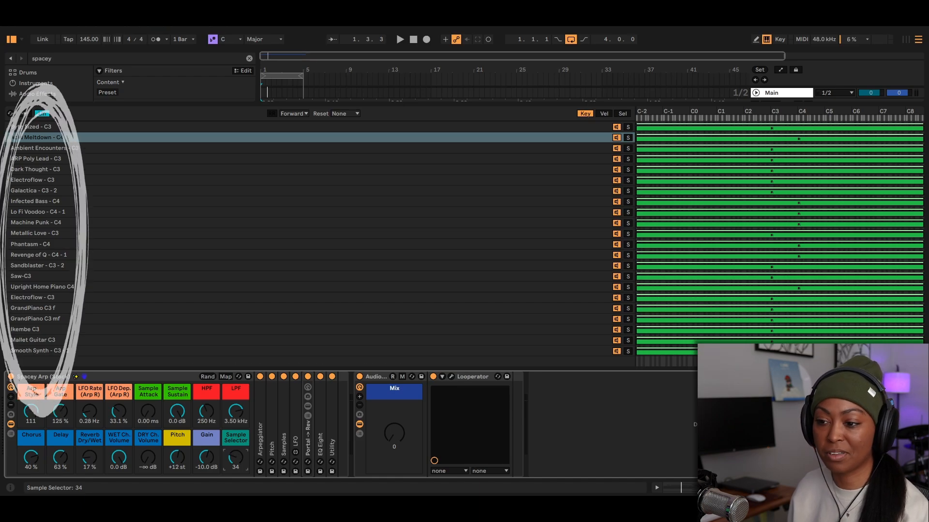
click(622, 114)
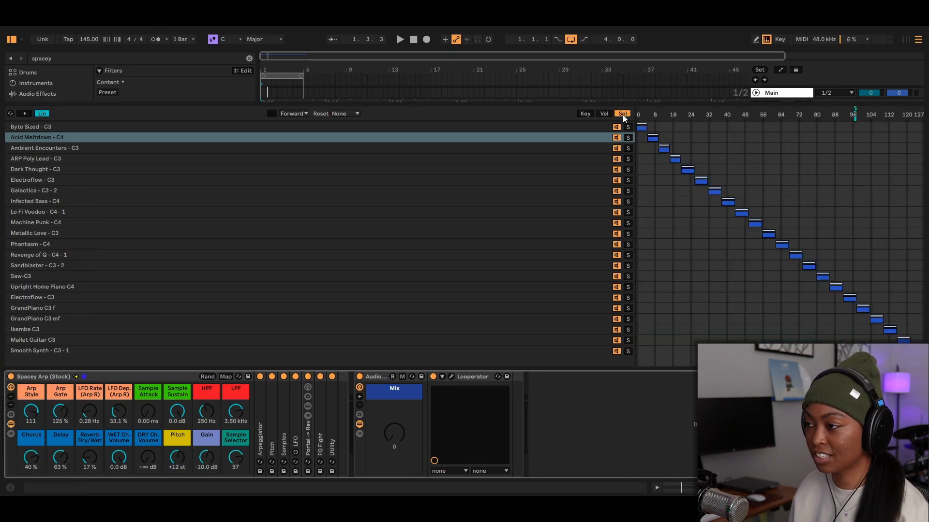
drag(237, 462, 236, 491)
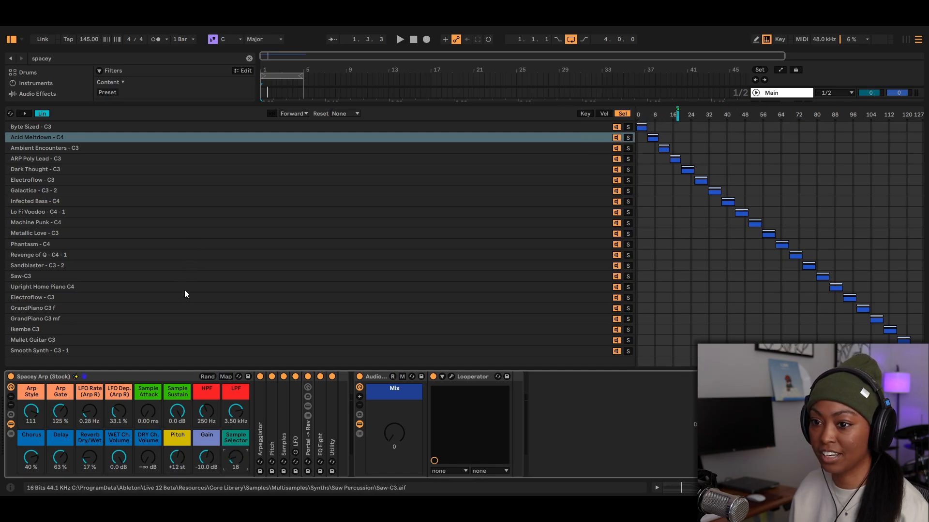
Examine the samples in the zone list, from Byte Sized - C3 to Smooth Synth - C3 - 1.
click(68, 128)
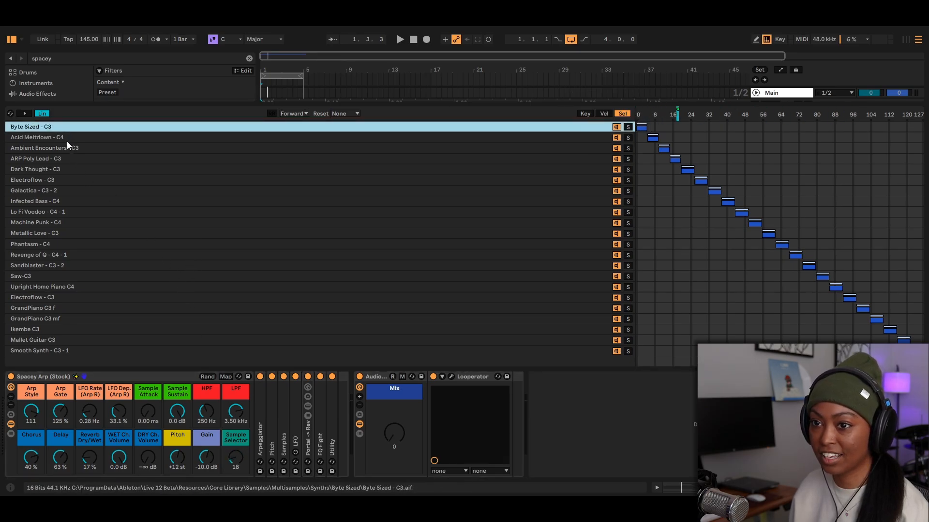
click(81, 352)
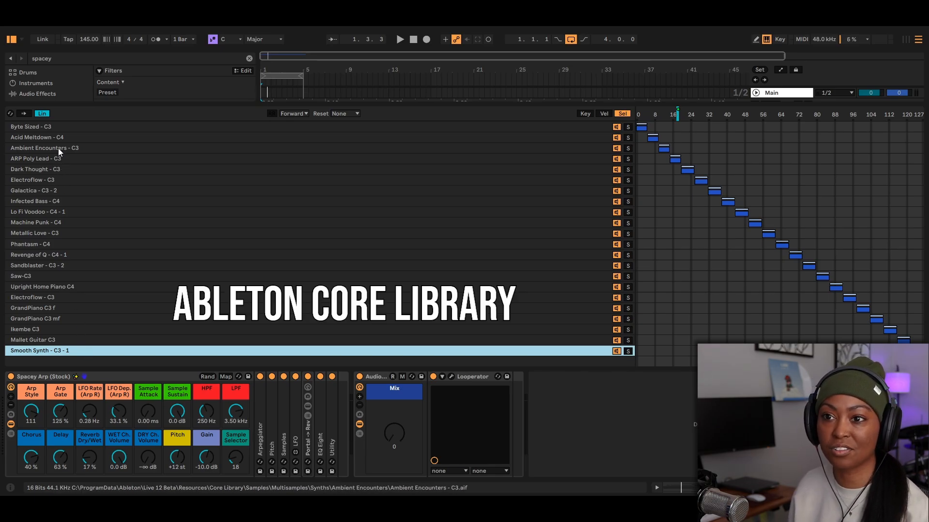
click(66, 129)
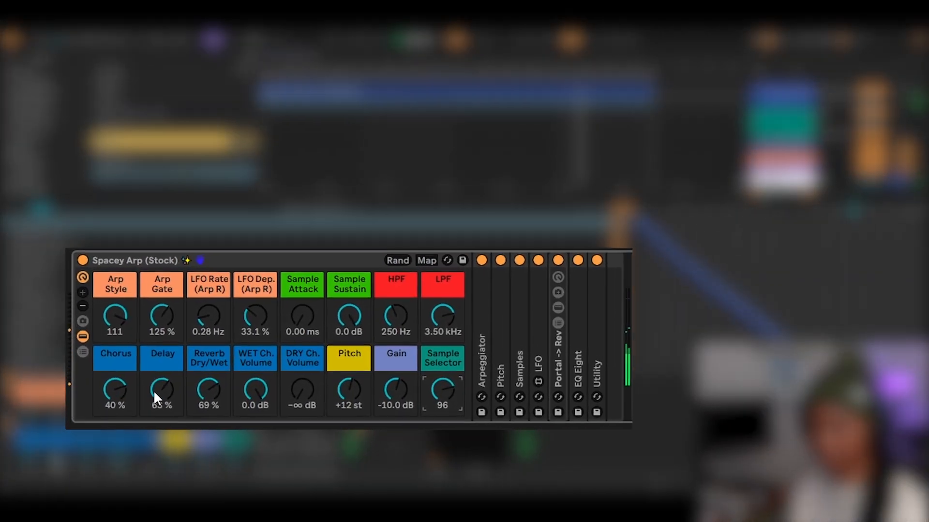
Turn the rack's Delay macro down to 0 % and set Chorus to 34 % during playback.
drag(59, 459, 60, 467)
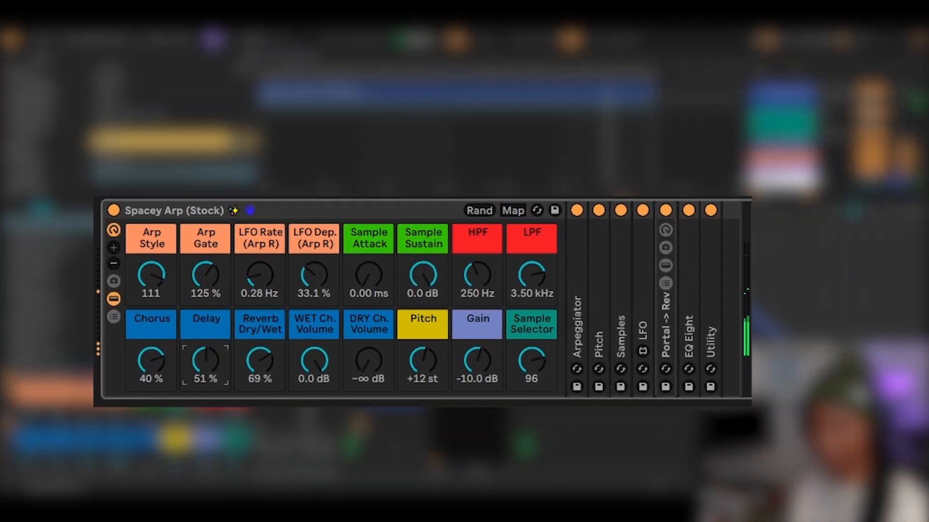
drag(205, 361, 206, 406)
drag(151, 361, 151, 379)
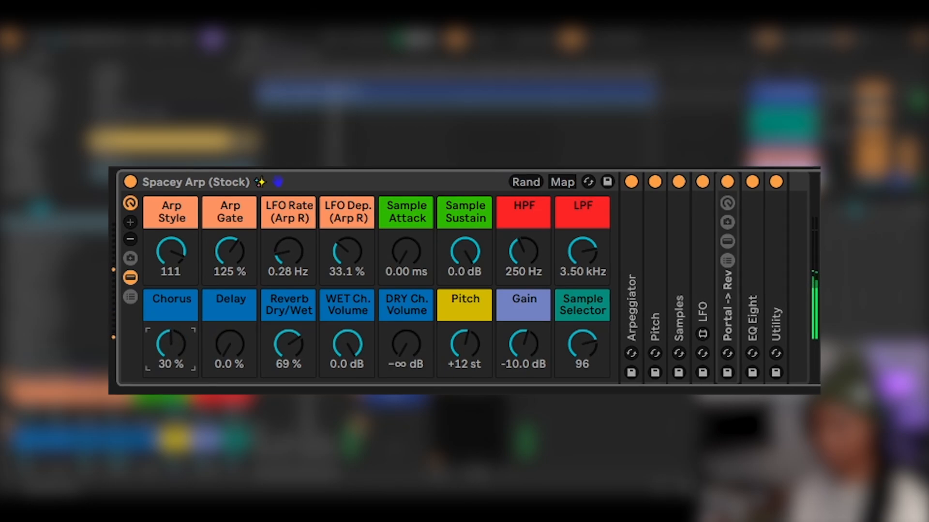
drag(171, 345, 171, 325)
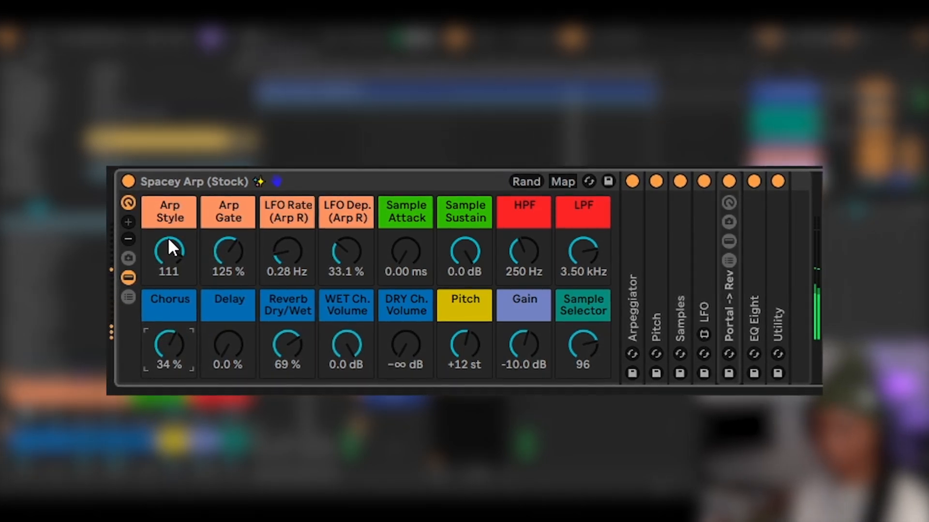
Set the rack's Arp Style to 37, Sample Attack to 111 ms and Gain to -3.46 dB.
drag(168, 237, 167, 266)
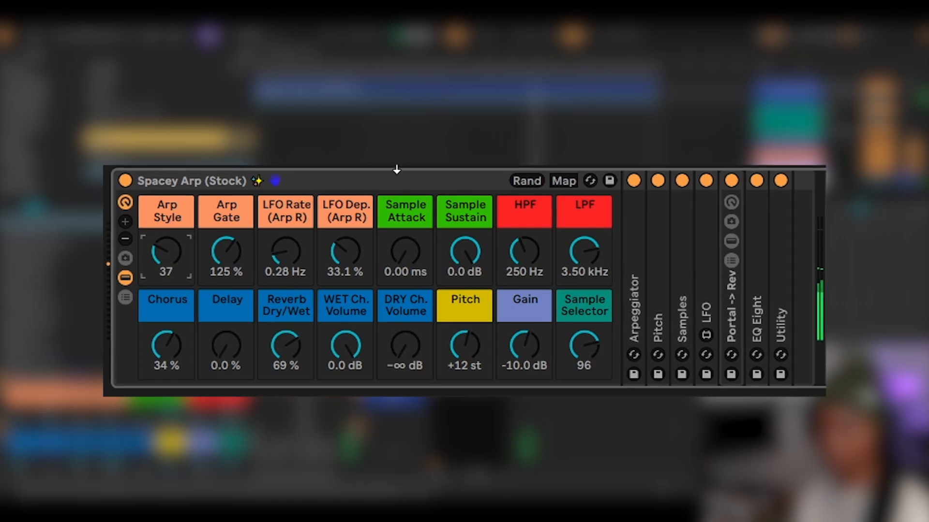
mouse_move(405, 250)
mouse_down()
mouse_move(405, 237)
mouse_move(405, 249)
mouse_up()
drag(524, 346, 525, 342)
Adjust the rack's filters, setting the HPF to 88.6 Hz and the LPF to 7.85 kHz.
click(525, 250)
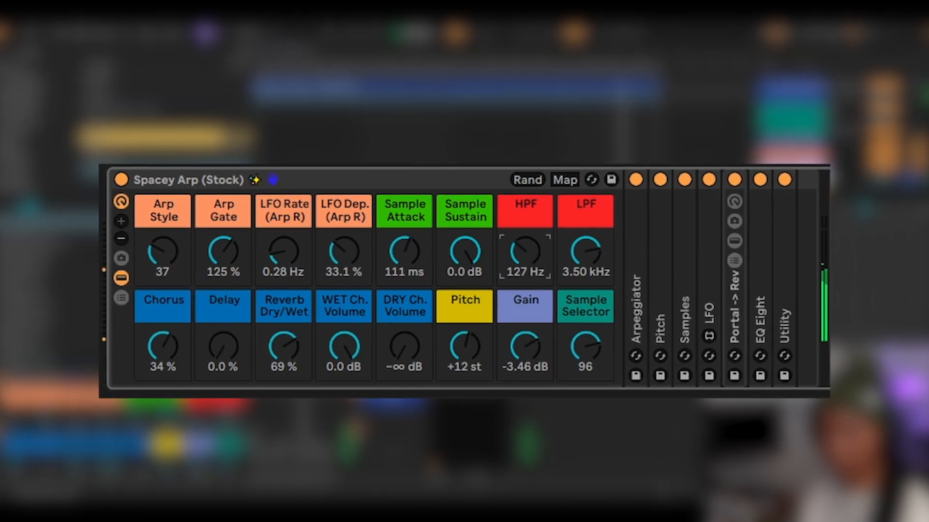
drag(525, 250, 524, 254)
drag(586, 251, 585, 255)
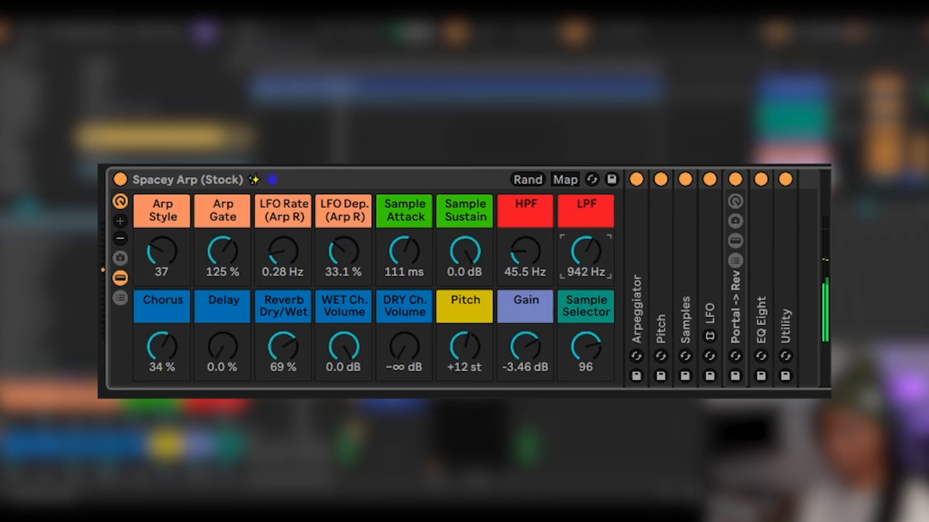
drag(519, 258, 519, 247)
mouse_move(585, 253)
mouse_down()
mouse_move(585, 237)
mouse_move(582, 255)
mouse_up()
Compare the dry and wet channels, returning DRY Ch. Volume to -∞ dB and setting WET Ch. Volume to -6.691 dB.
drag(405, 344, 405, 318)
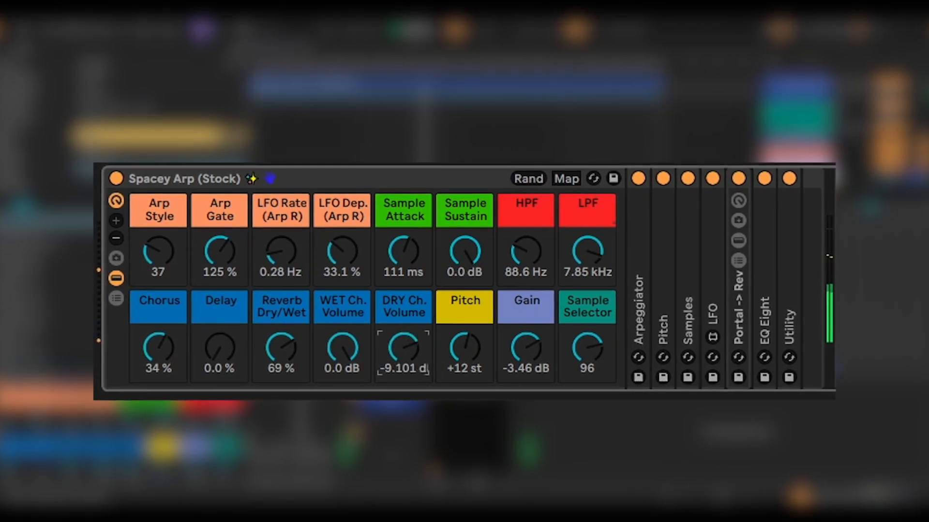
drag(364, 342, 363, 368)
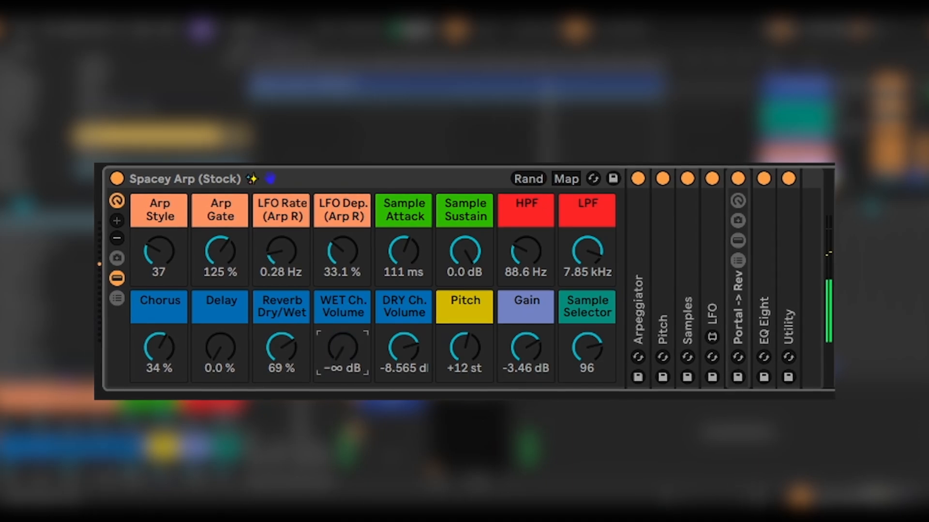
drag(415, 326, 407, 361)
click(344, 347)
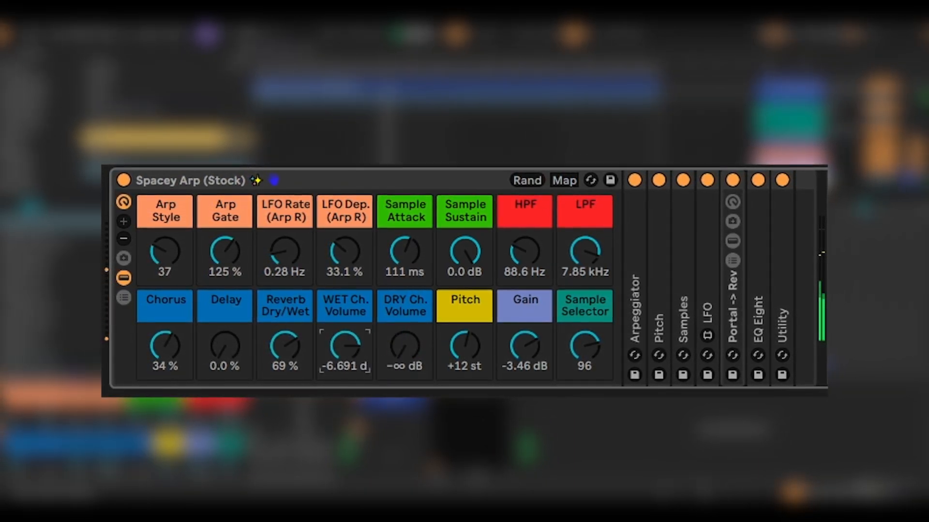
drag(309, 347, 309, 376)
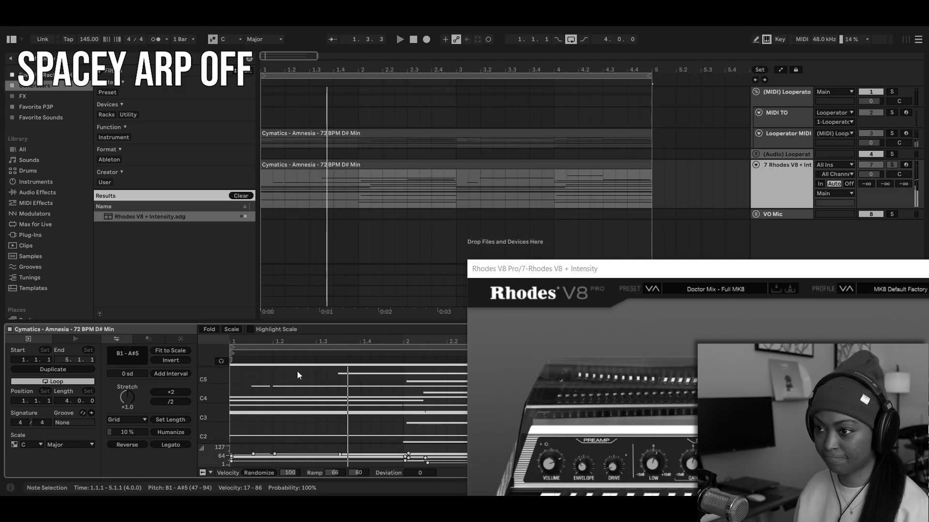
Move the Rhodes V8 Pro plug-in window across the arrangement and close it.
drag(570, 263, 162, 196)
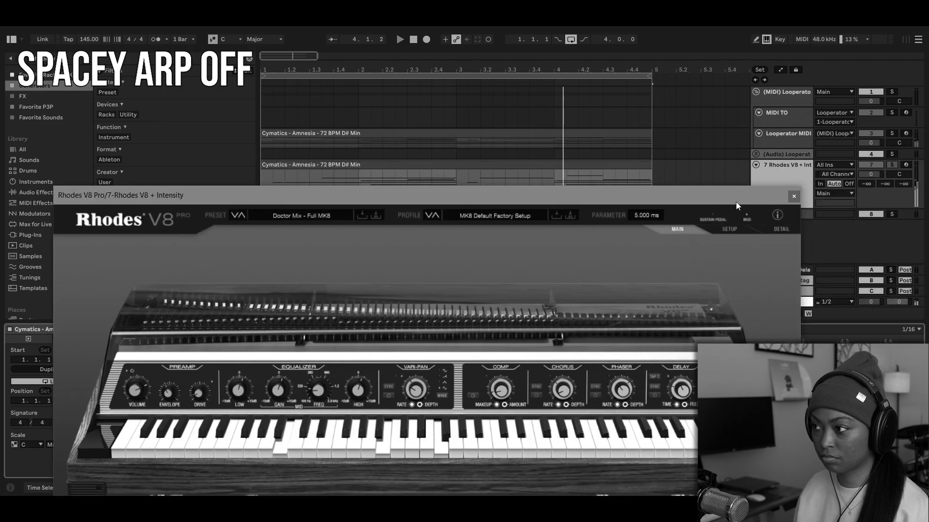
click(794, 197)
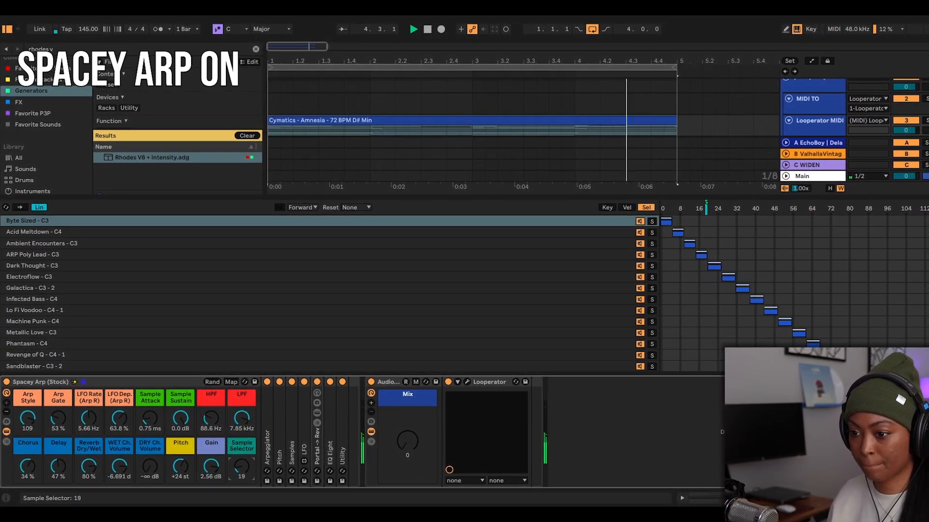
Set the Sample Selector to 29 and lower the LPF to 942 Hz while the arp plays.
drag(242, 470, 242, 466)
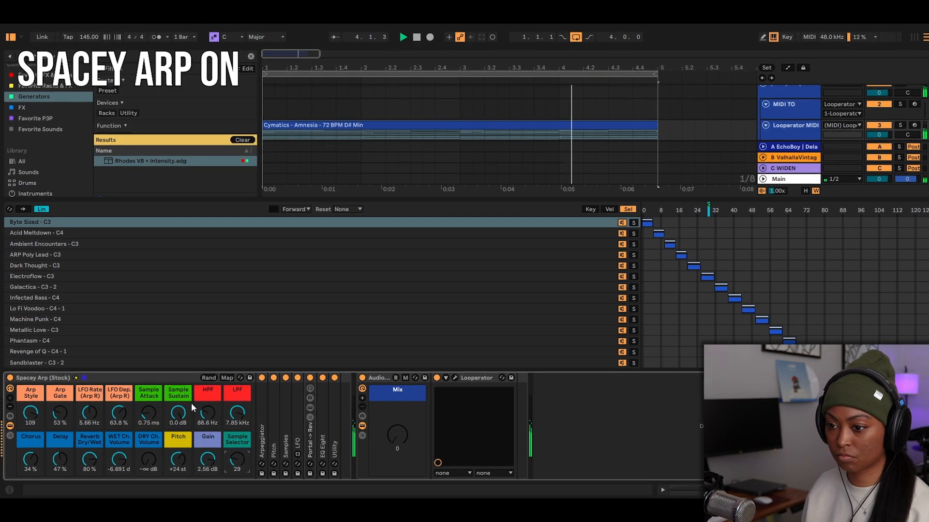
drag(237, 414, 237, 417)
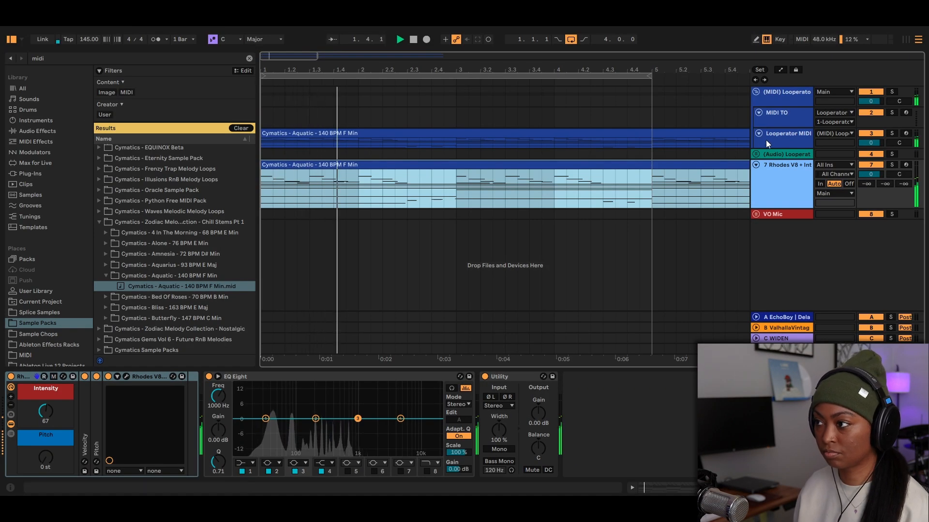
Select the Looperator MIDI track and extend the arrangement loop to 16 bars, covering the whole Aquatic clip.
click(769, 140)
scroll(377, 102, down, 10)
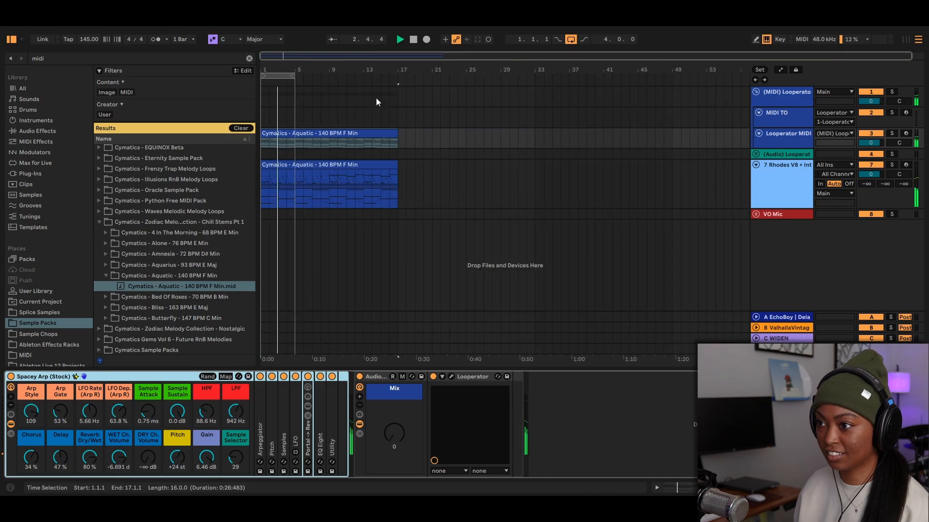
drag(292, 76, 399, 84)
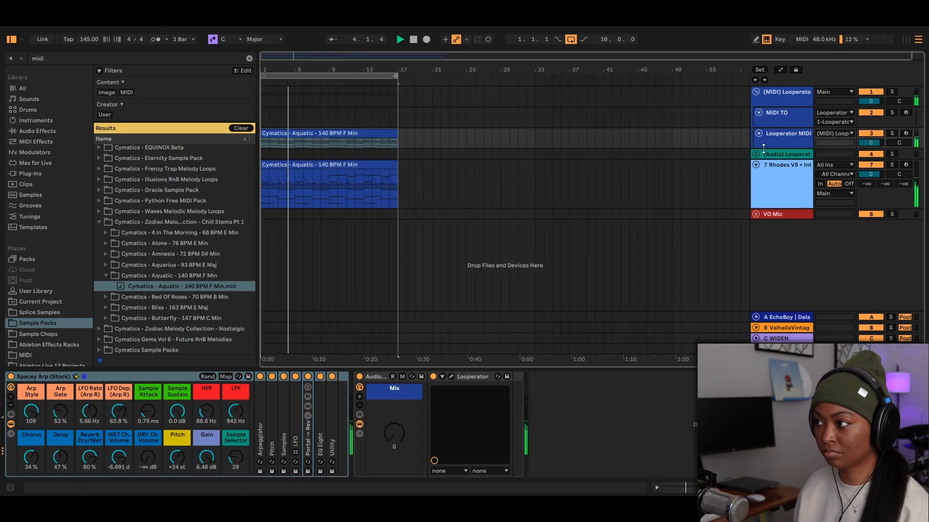
click(778, 185)
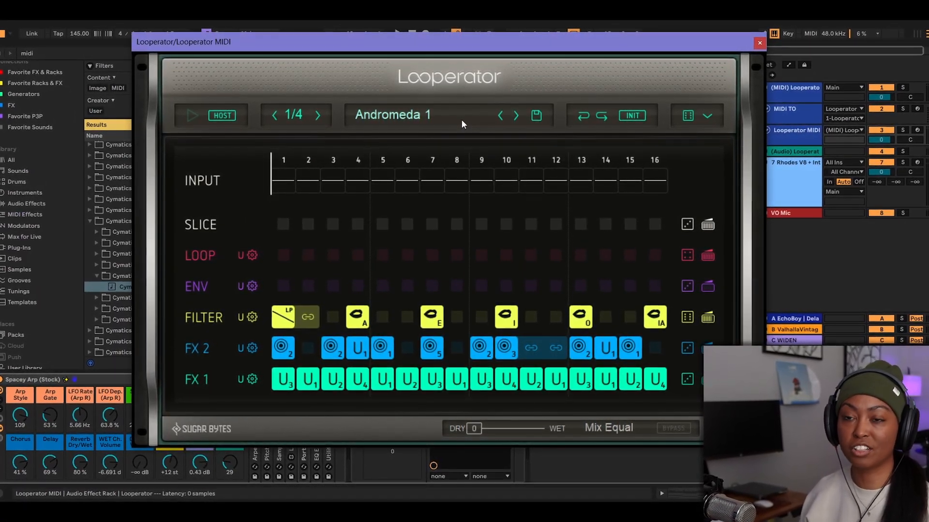
Open Looperator's preset browser, hide the Remote List and close the browser.
click(461, 119)
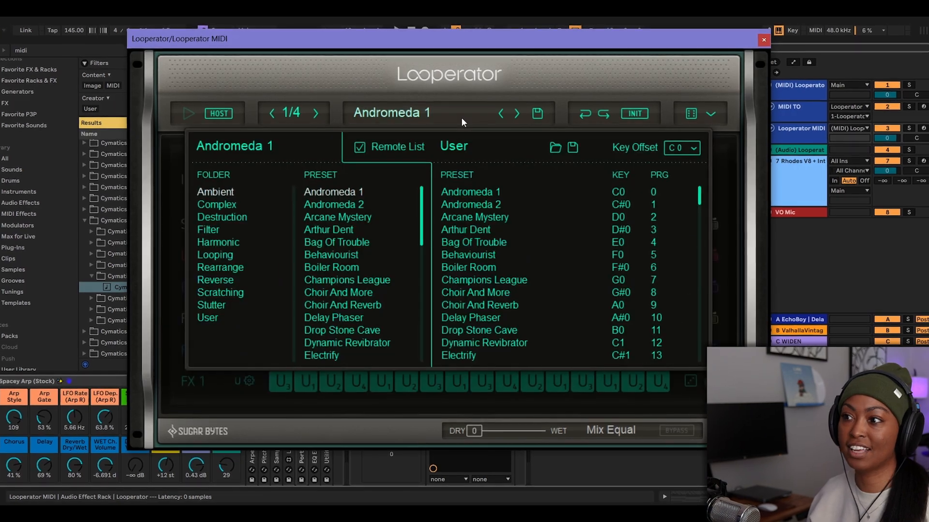
click(360, 148)
click(358, 146)
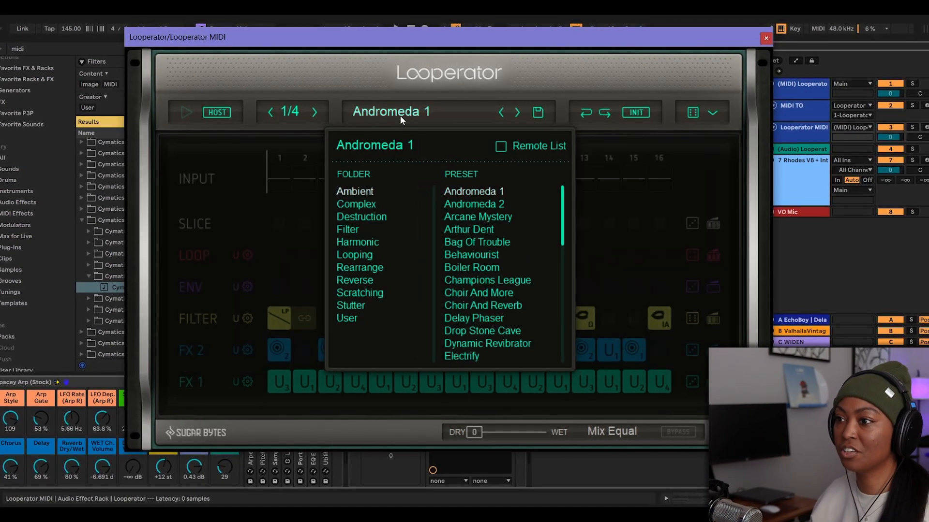
click(399, 114)
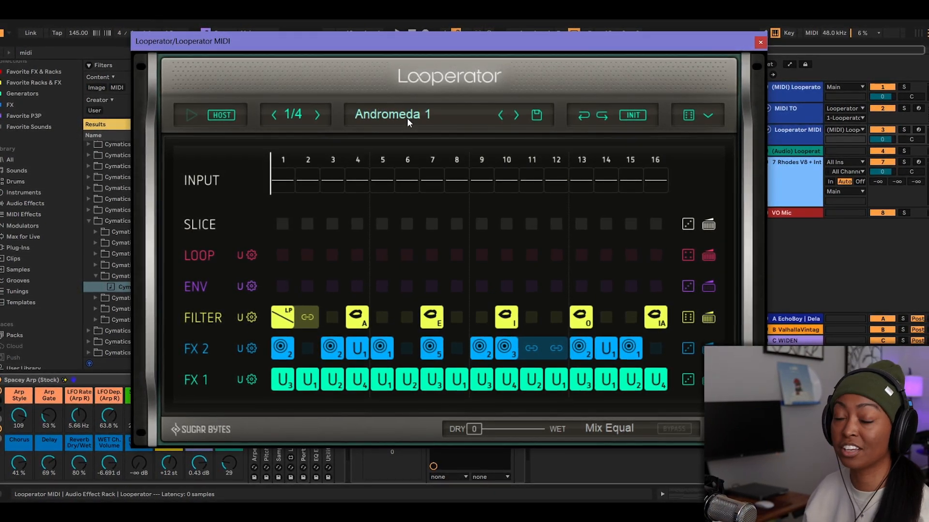
Reopen Looperator's preset browser and enable the Remote List.
click(407, 118)
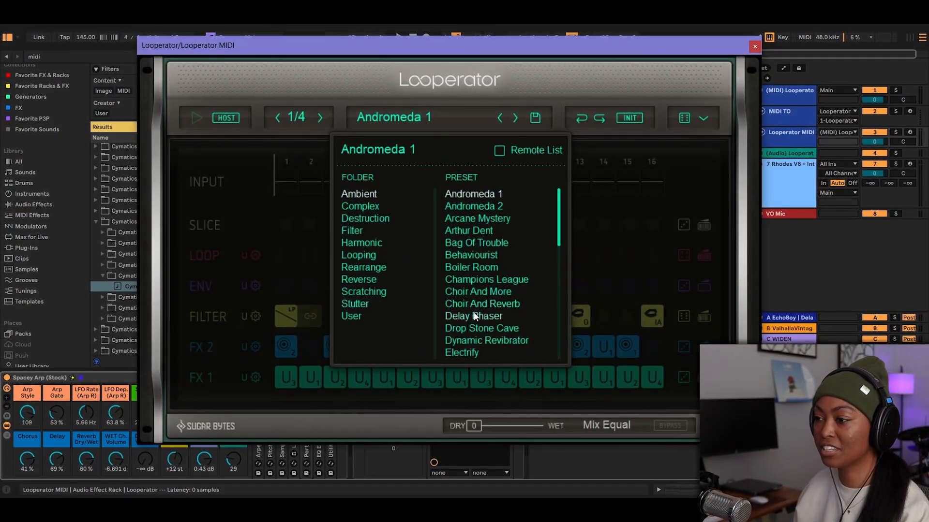
click(498, 152)
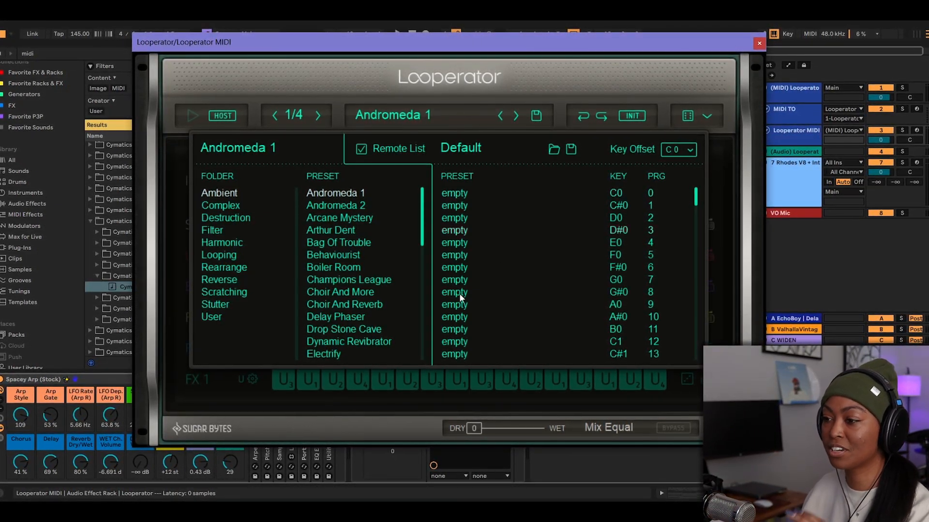
Try assigning the Andromeda 1 preset to the C0 slot of the Remote List, and clear that slot.
scroll(510, 199, down, 3)
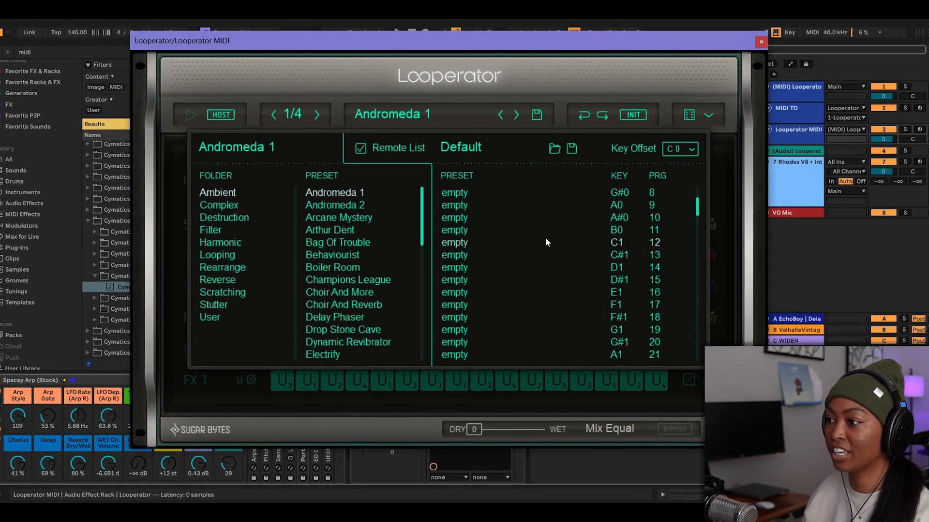
scroll(544, 239, up, 3)
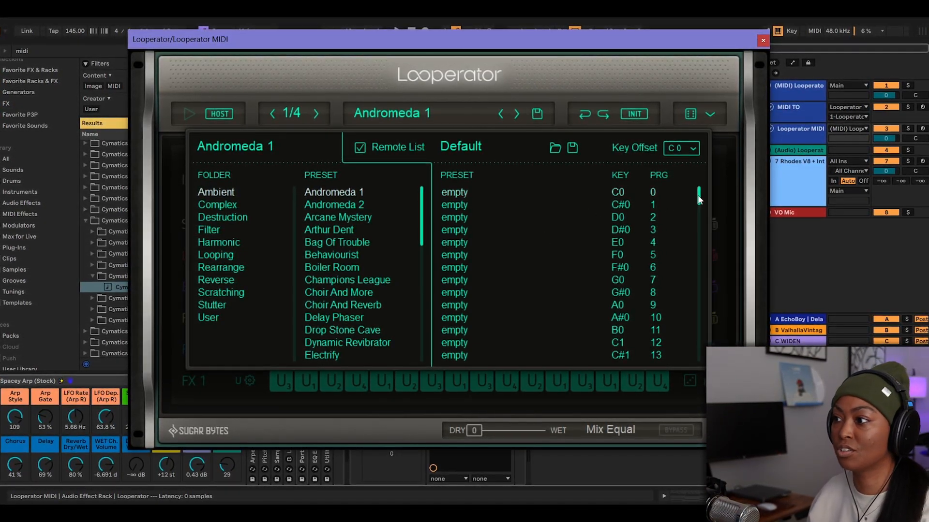
mouse_move(698, 200)
mouse_down()
mouse_move(698, 355)
mouse_move(692, 190)
mouse_up()
drag(323, 195, 454, 189)
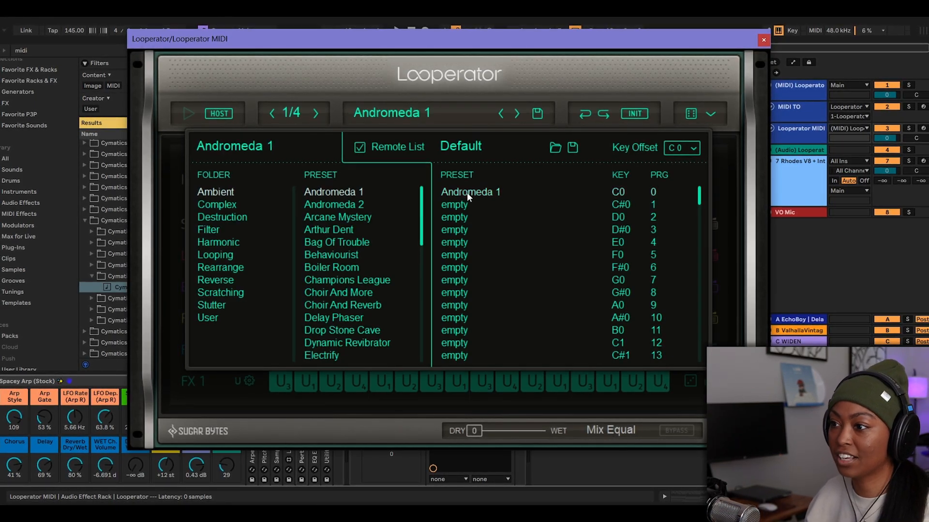
right_click(467, 192)
click(486, 220)
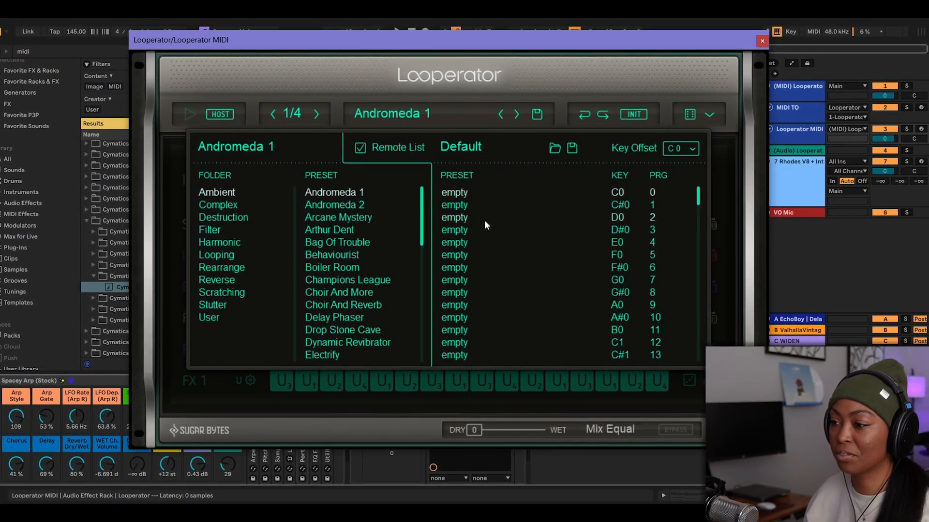
Insert the whole Ambient preset folder into the Remote List, starting at key C0.
right_click(455, 192)
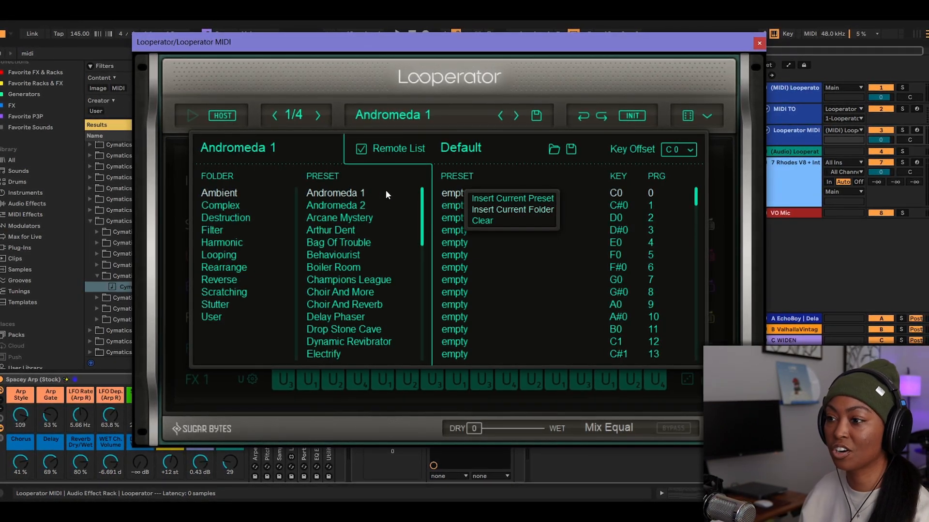
click(370, 195)
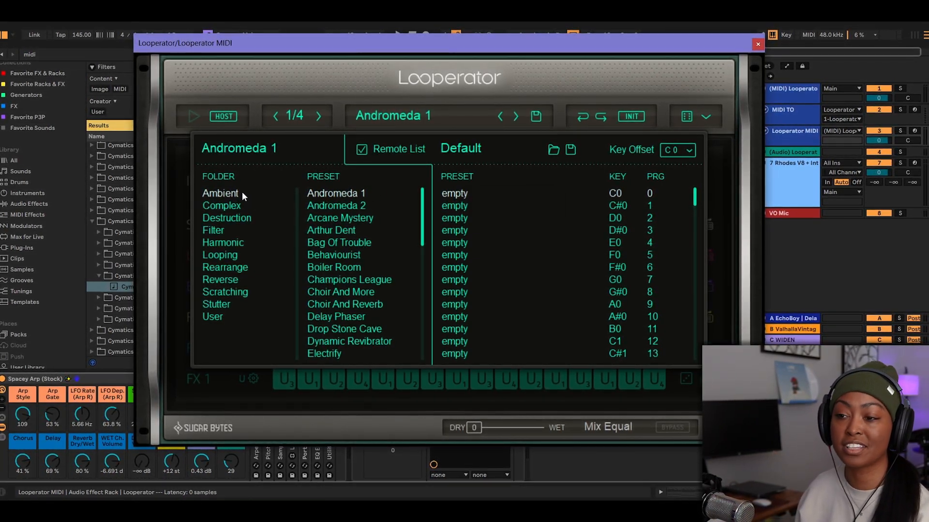
right_click(446, 196)
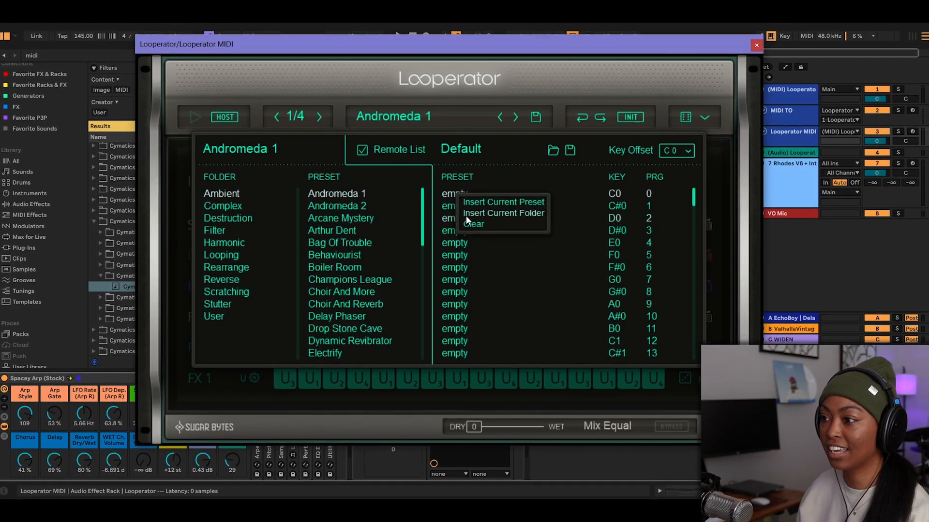
click(466, 216)
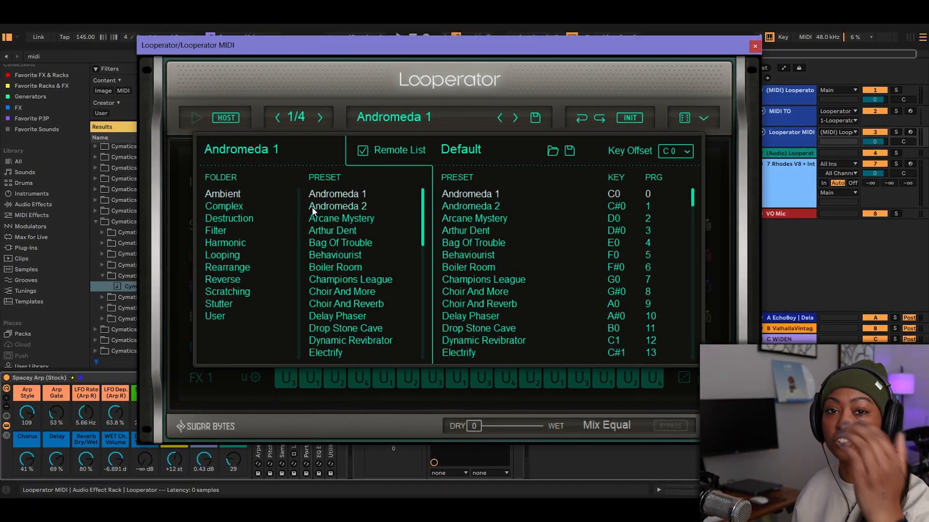
scroll(330, 215, down, 2)
scroll(403, 226, down, 1)
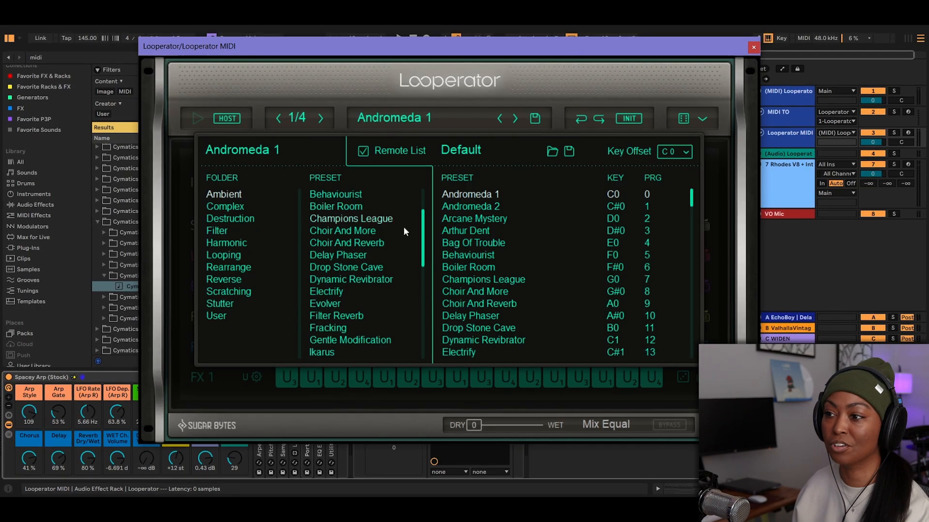
scroll(460, 277, down, 10)
scroll(460, 276, up, 4)
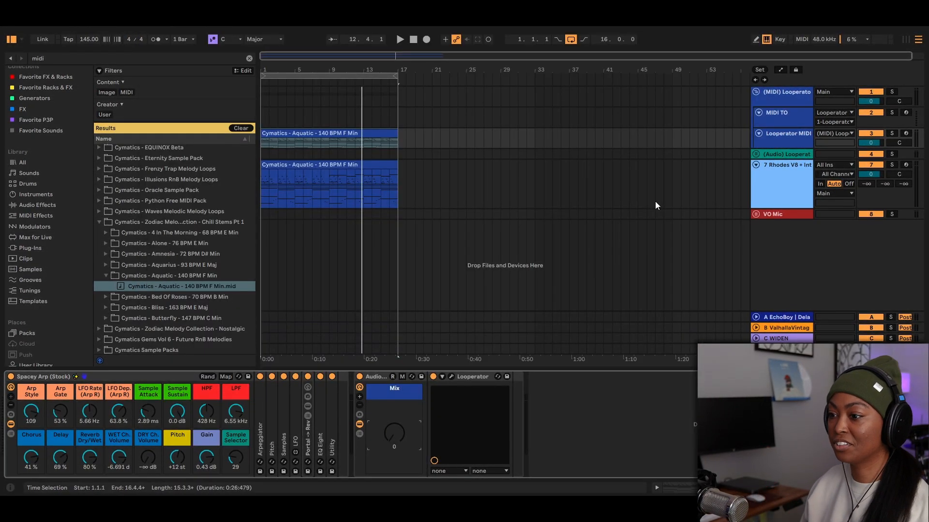
Enlarge the MIDI TO track's height until its full input and output routing options are shown.
click(773, 138)
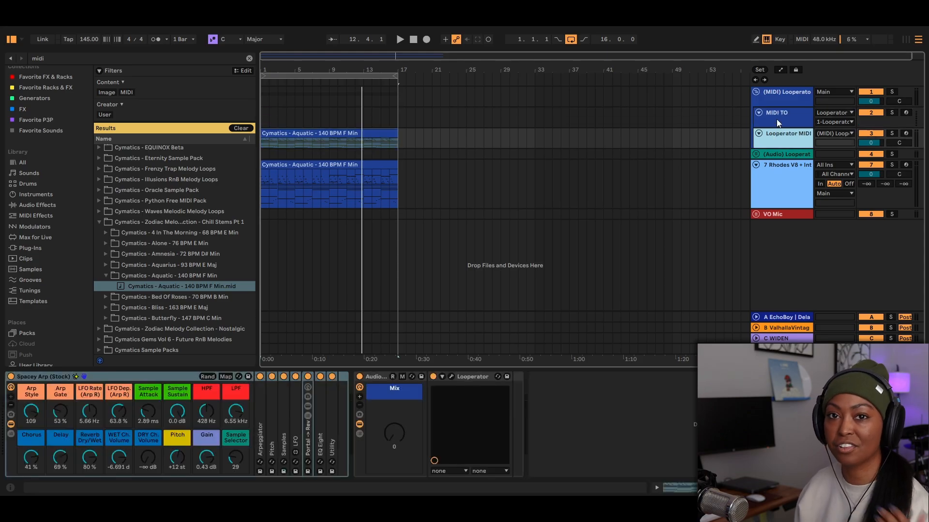
click(775, 118)
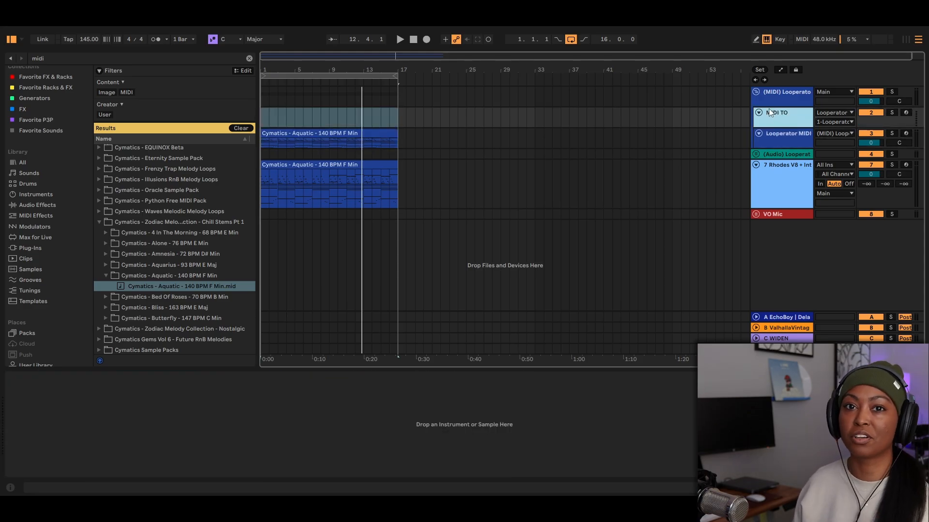
drag(780, 127, 787, 156)
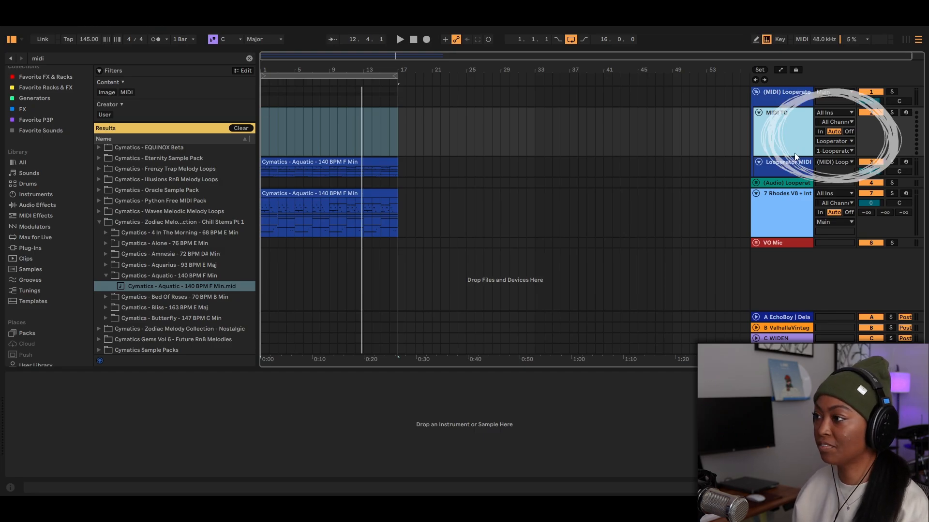
drag(794, 156, 794, 166)
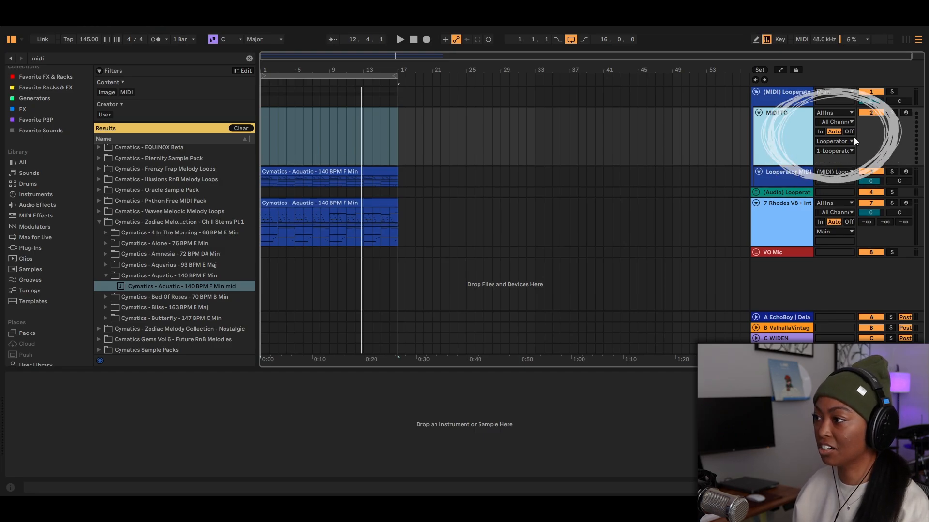
click(821, 114)
click(824, 120)
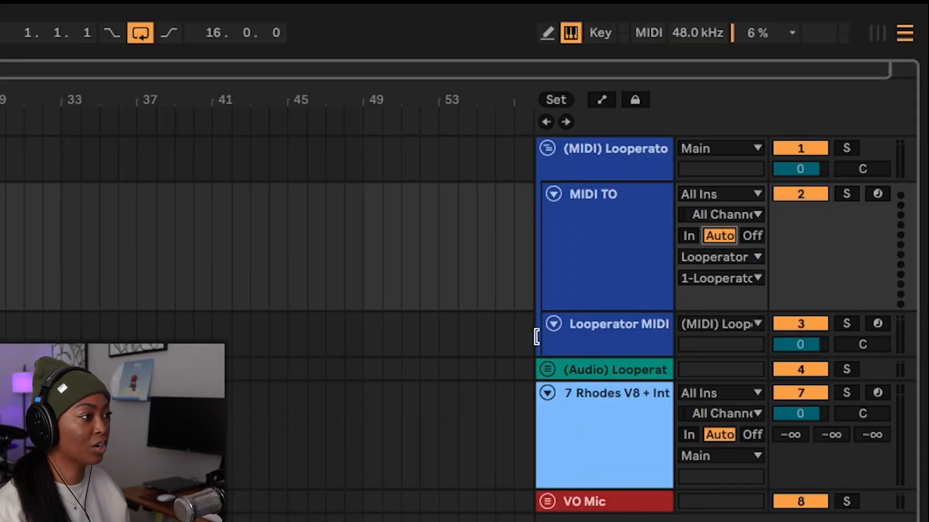
Widen the track headers to show full names and route the MIDI TO track's output to Looperator MIDI.
drag(534, 332, 485, 331)
click(523, 346)
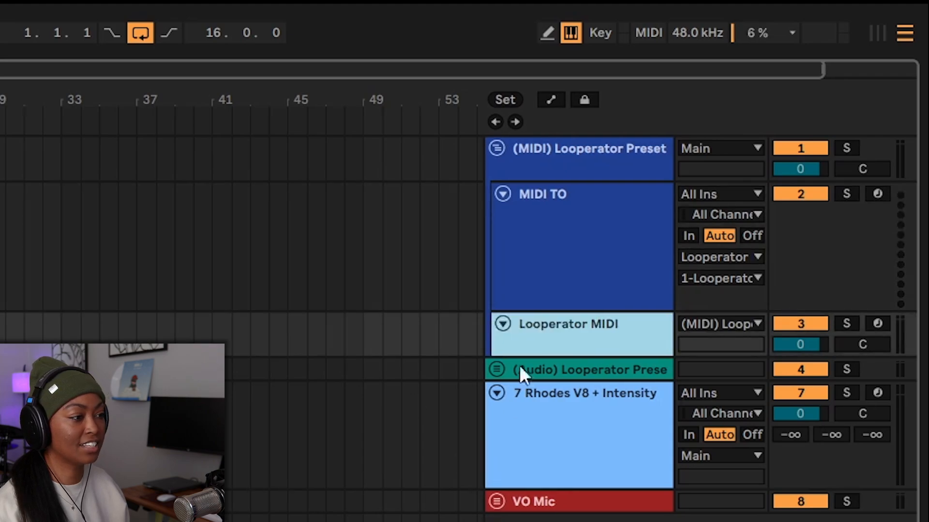
click(719, 258)
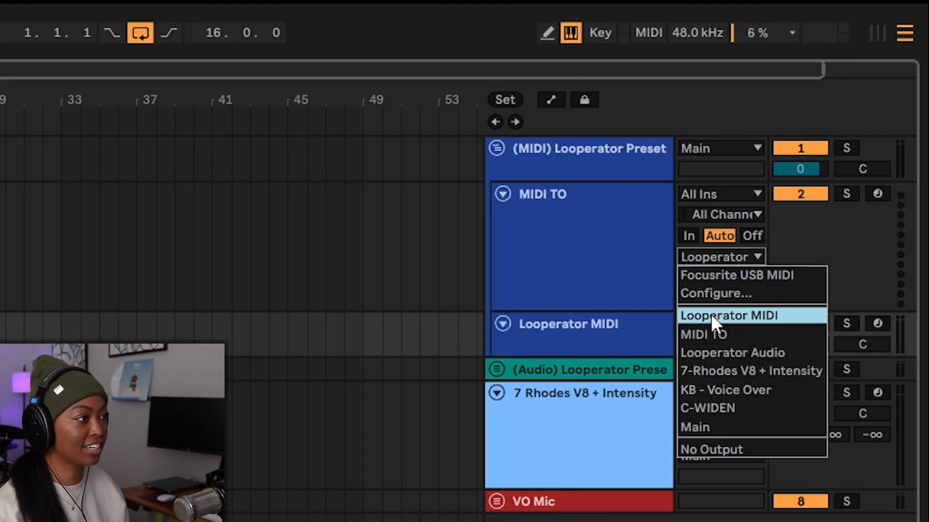
click(617, 333)
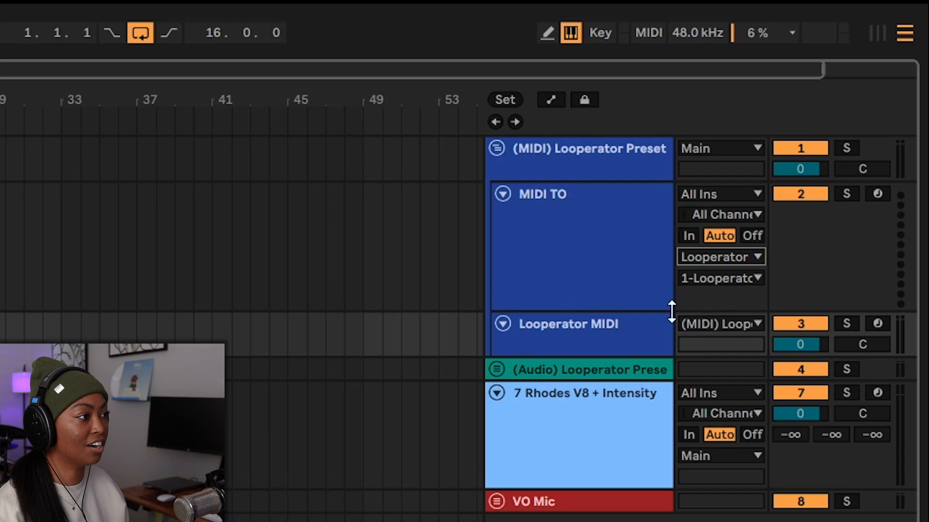
click(703, 260)
click(707, 316)
Set the MIDI TO track's output channel to Audio Effect Rack | Looperator | 1-Looperator.
click(703, 279)
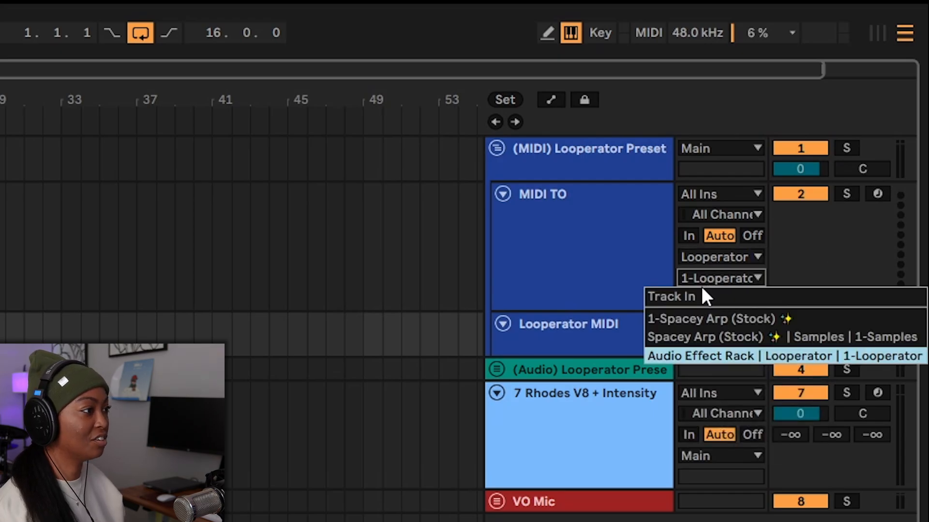
click(704, 296)
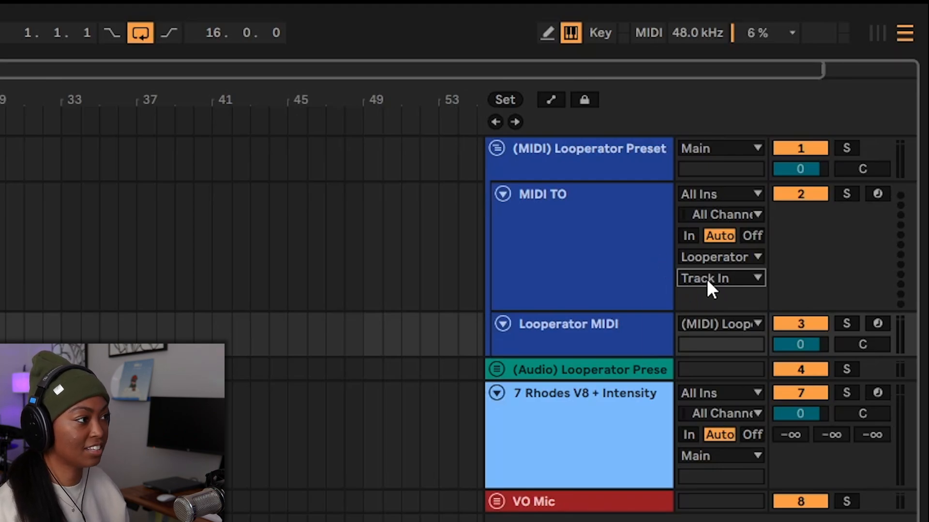
click(707, 279)
click(691, 356)
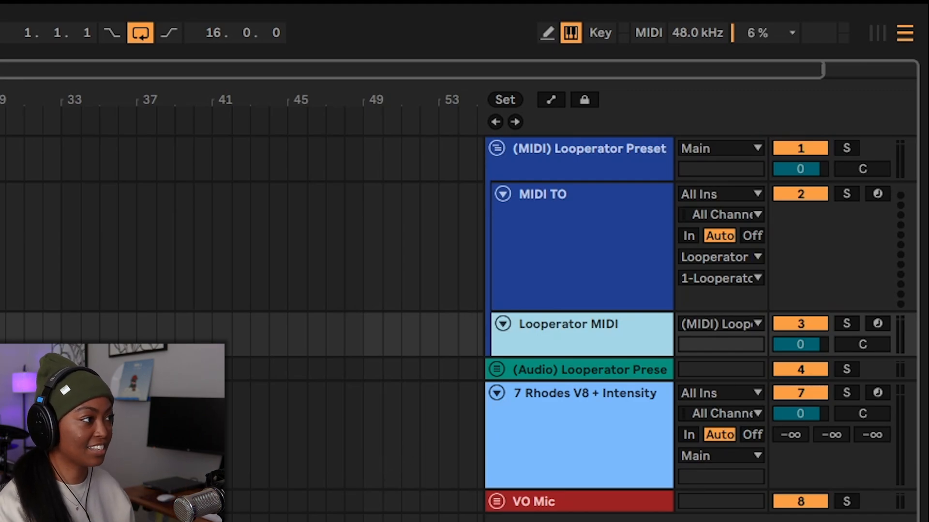
Arm the MIDI TO track, open the Looperator window from the Looperator MIDI track and move it clear of the Mix macro.
click(874, 195)
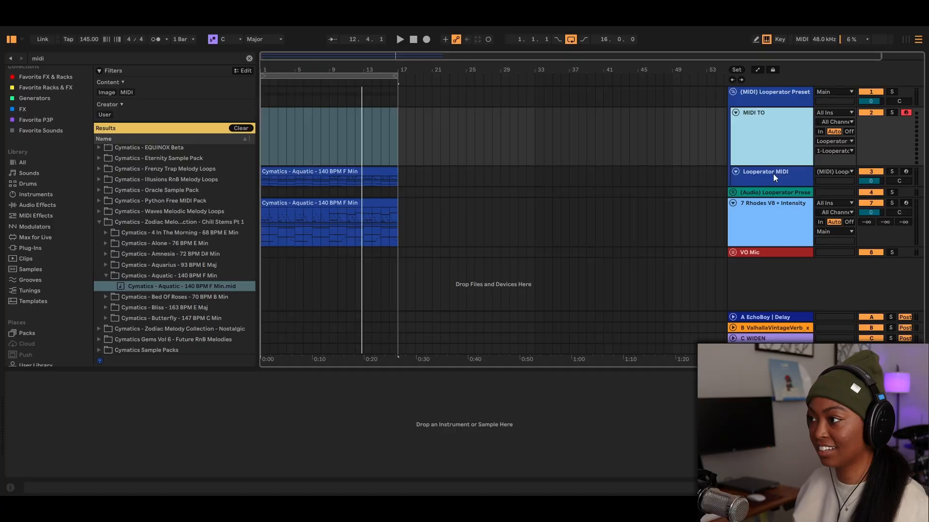
click(773, 175)
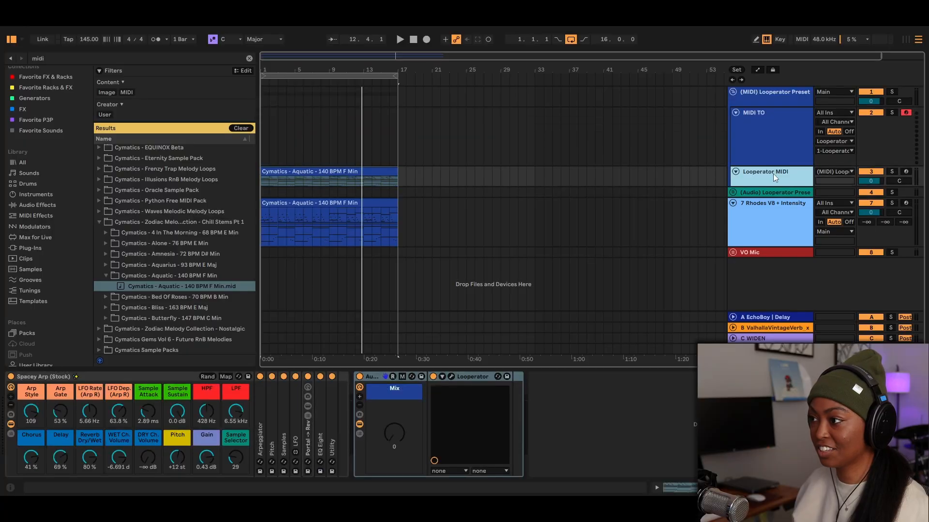
click(449, 378)
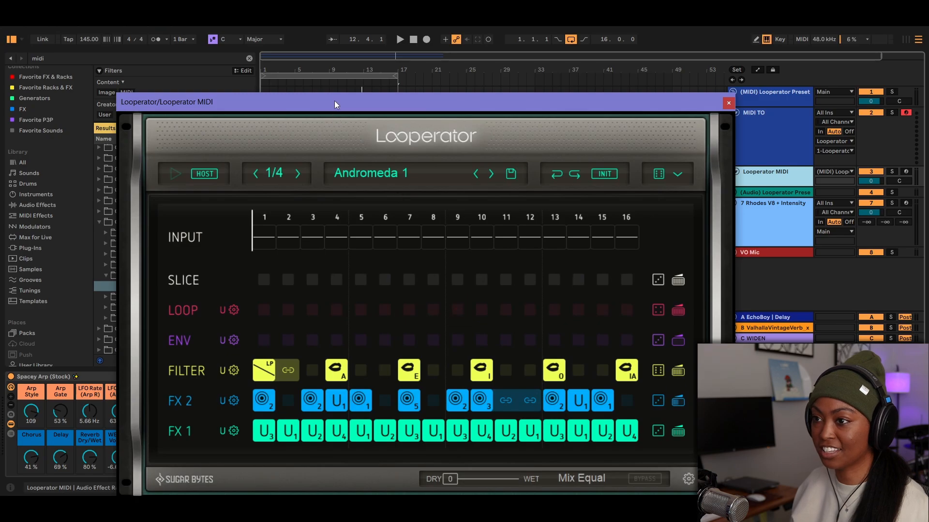
drag(335, 101, 704, 72)
Start playback, raise the Audio Effect Rack's Mix macro to 127 and move the Looperator window back into full view.
key(space)
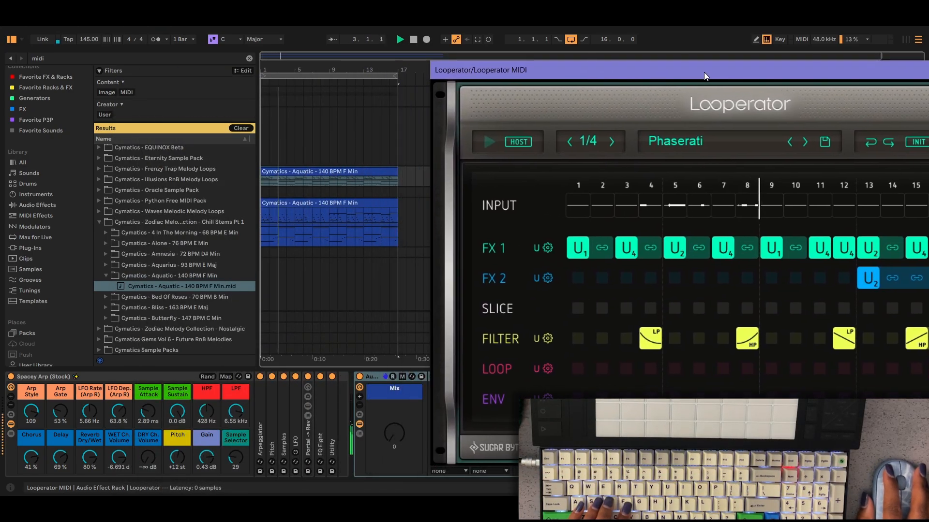
drag(396, 435, 397, 365)
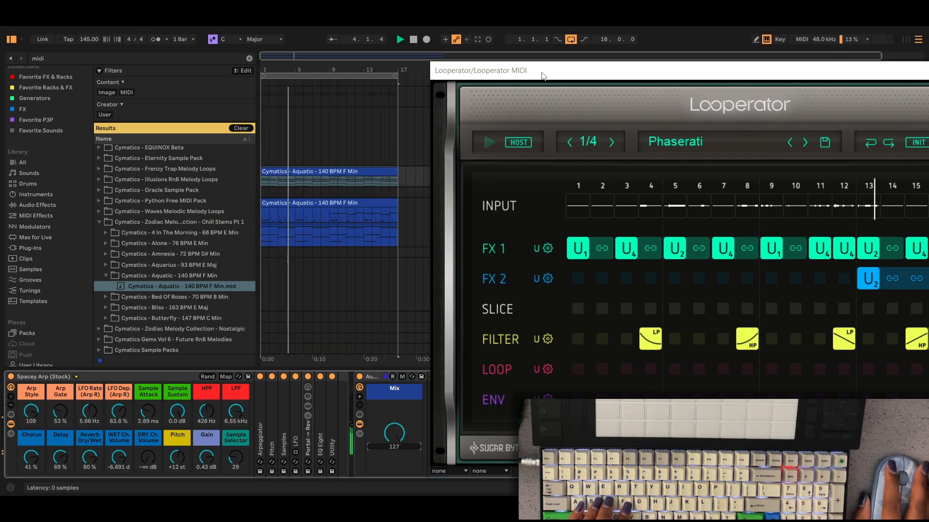
drag(543, 76, 287, 68)
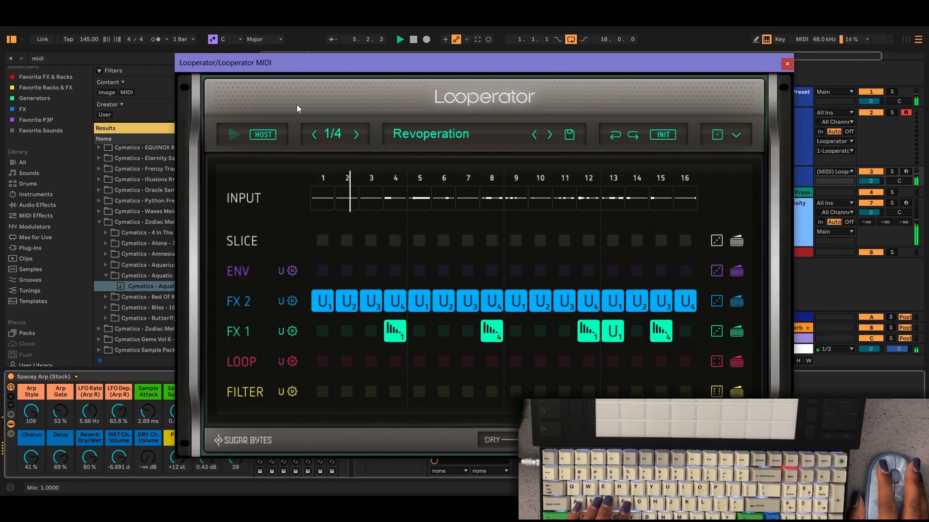
Trigger Looperator presets by computer-keyboard notes during playback, including Space Cave, Thunder Walk, Xena and Berlin Dawn, shifting the keyboard octave to C3.
key(d)
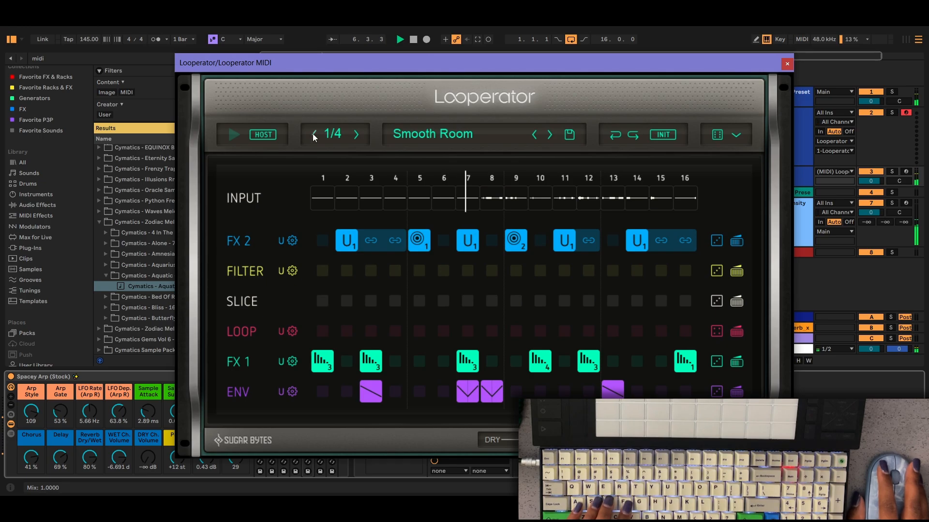
key(g)
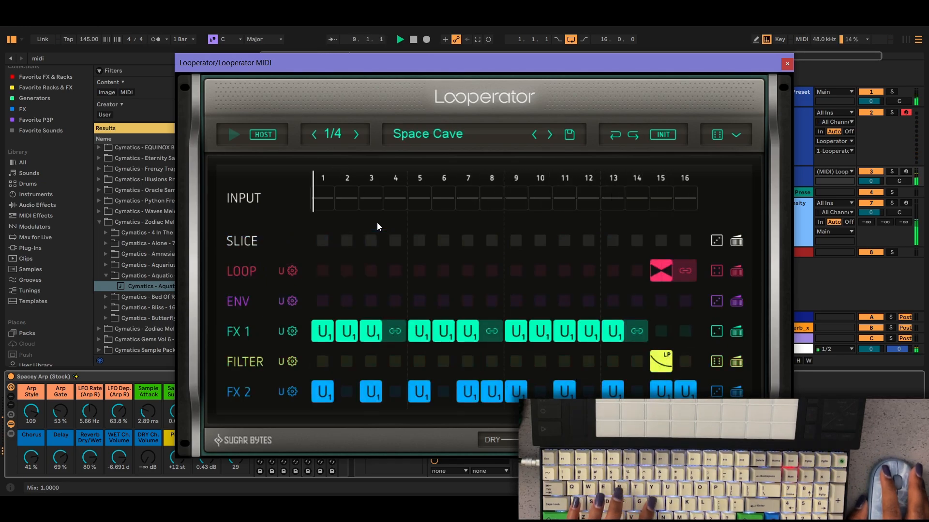
key(x)
key(d)
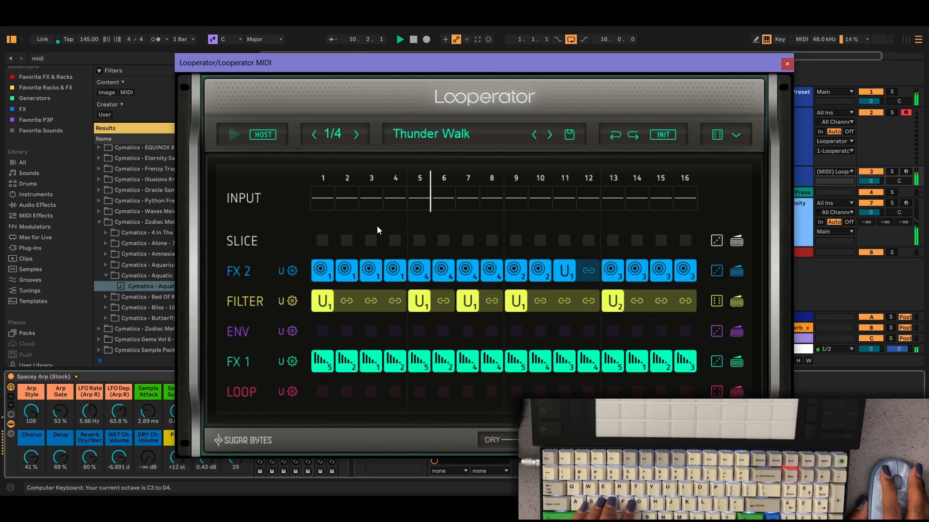
key(f)
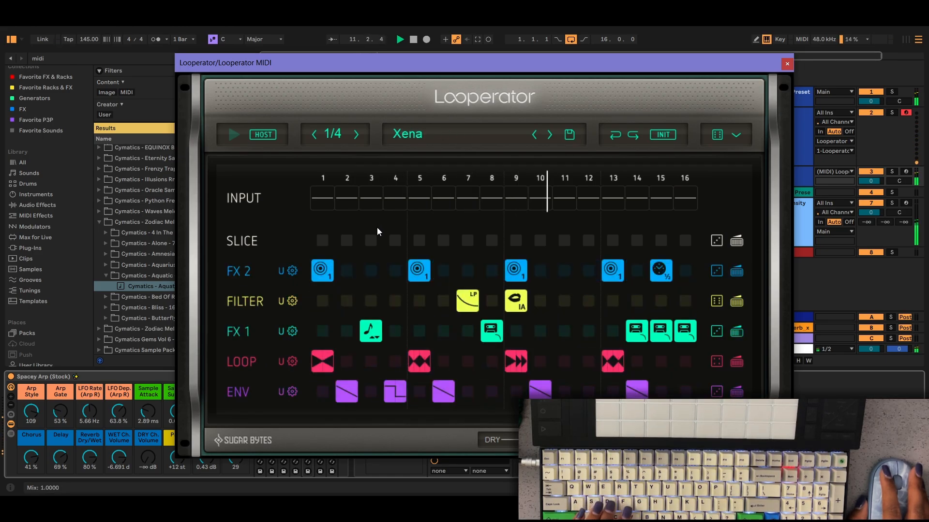
key(g)
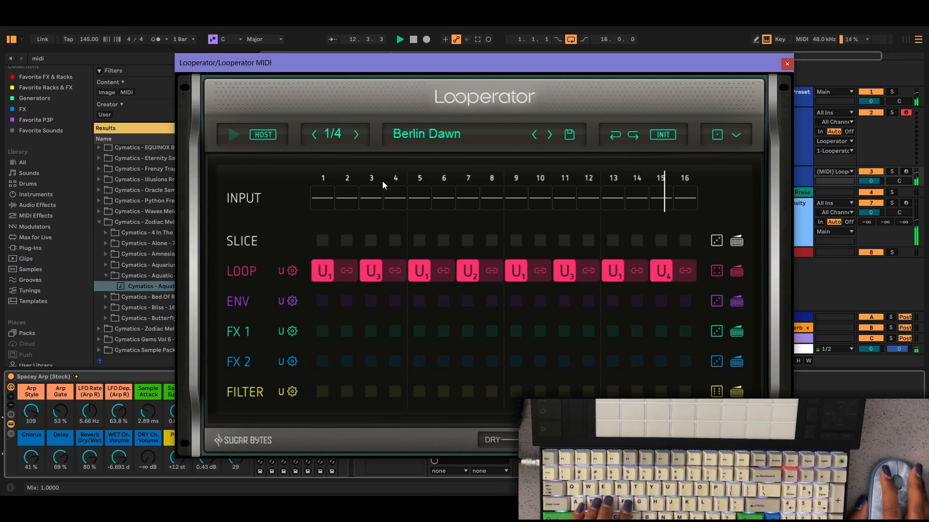
Move the Looperator window aside, trigger more presets by keyboard notes up to Spacy Filter, and stop playback.
drag(361, 64, 582, 86)
key(d)
key(s)
key(f)
key(d)
key(s)
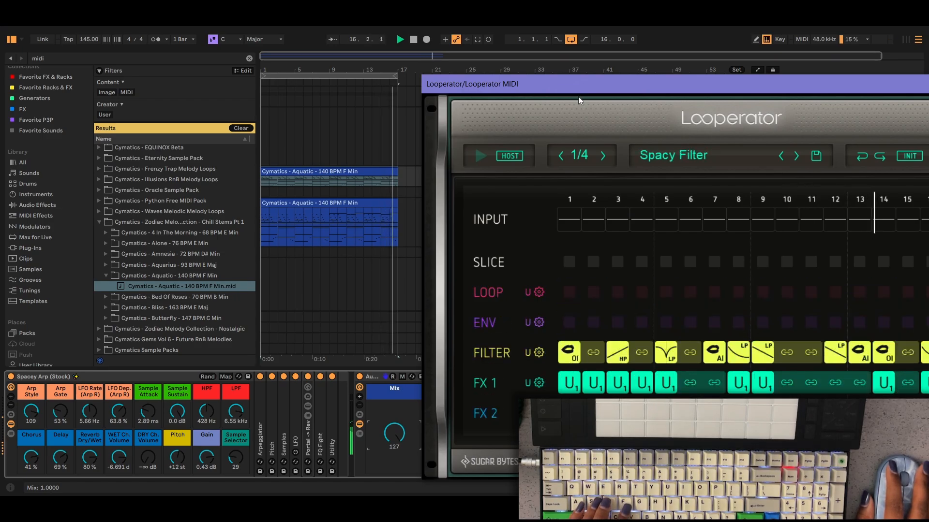
key(space)
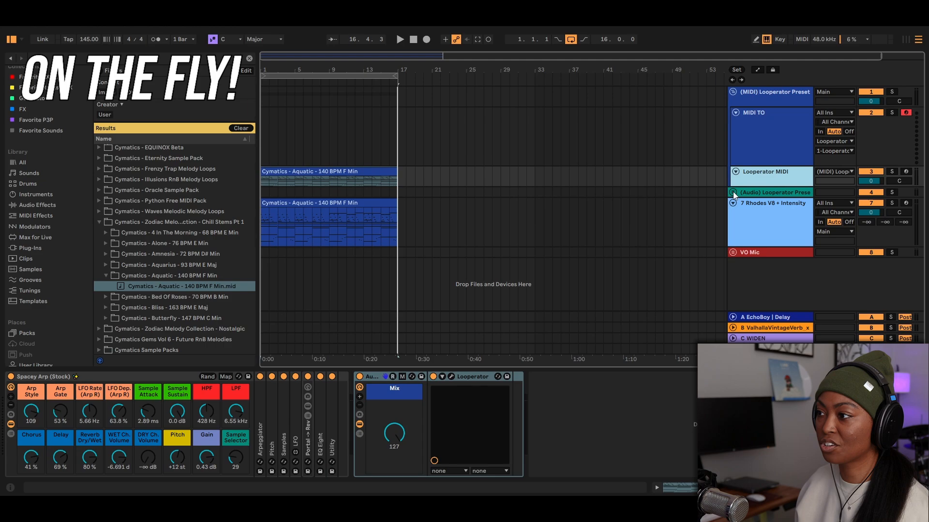
Unfold the (Audio) Looperator Preset group to show its MIDI TO and Looperator Audio tracks.
click(734, 193)
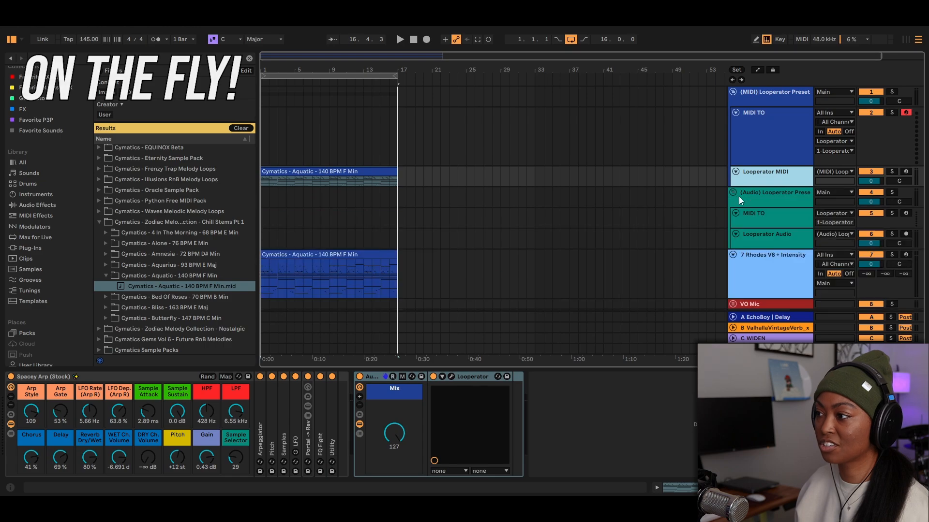
Select the (Audio) Looperator Preset group's tracks while the drum loop plays and raise the rack's Mix macro to 127.
click(742, 201)
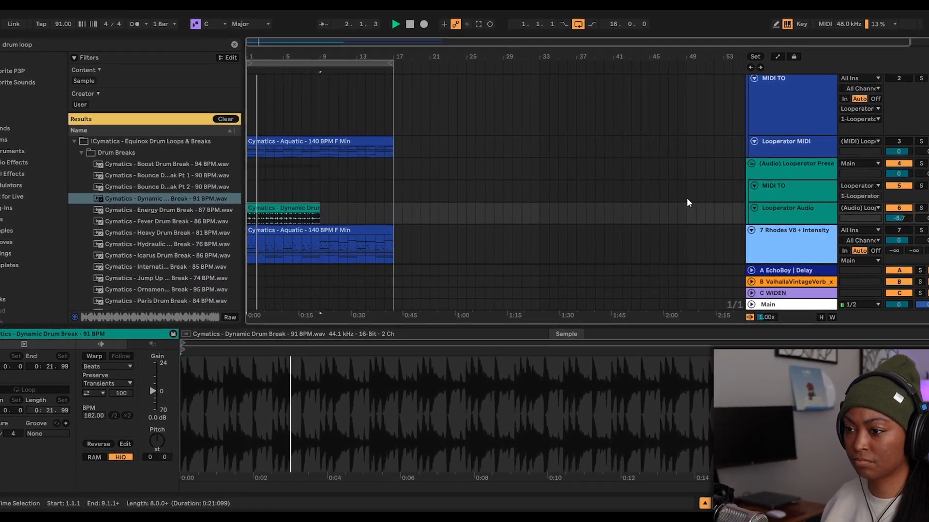
click(763, 219)
double_click(776, 218)
drag(12, 446, 12, 438)
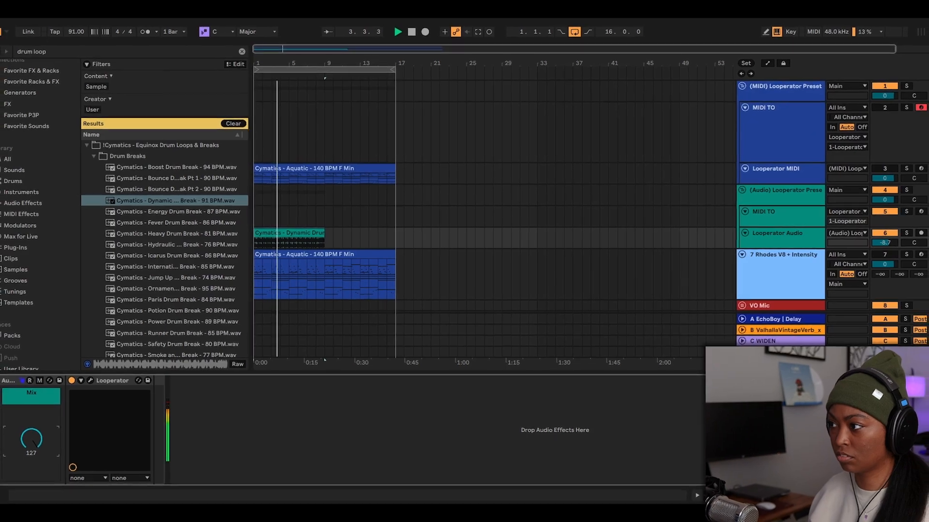
Arm the MIDI TO track in the (Audio) Looperator Preset group and open the Looperator plug-in window from the Looperator Audio track.
click(915, 213)
click(759, 242)
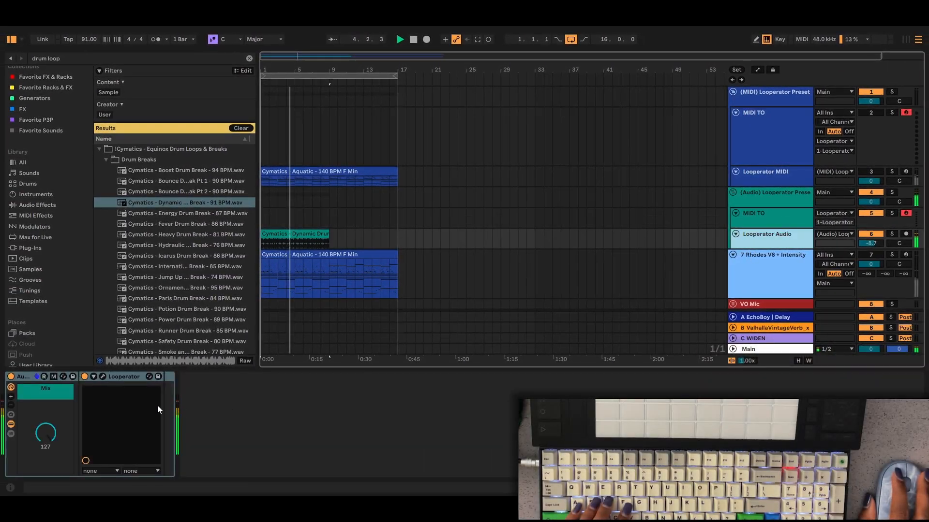
click(103, 376)
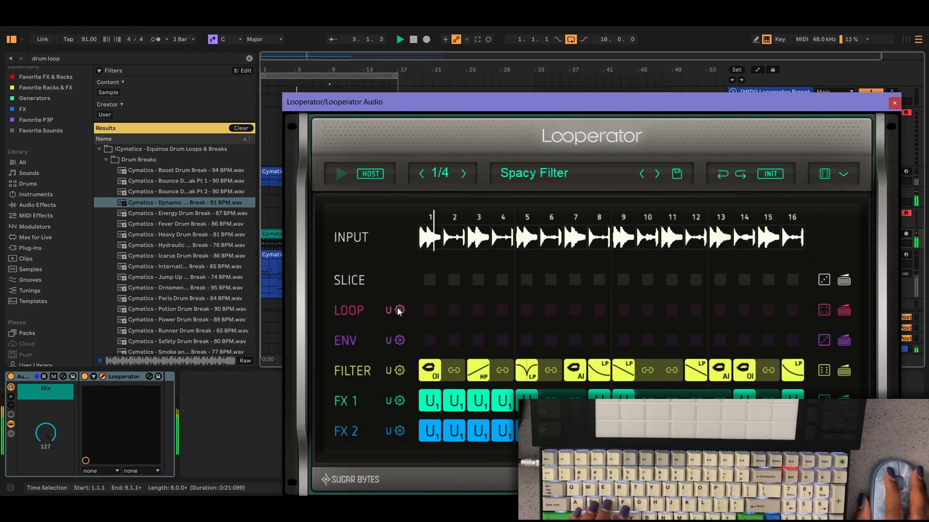
Trigger Looperator presets on the drum loop with computer-keyboard notes, including Anti Terror, Berlin Dawn, Deconstruction, Revoperation and Space Legend.
key(s)
key(d)
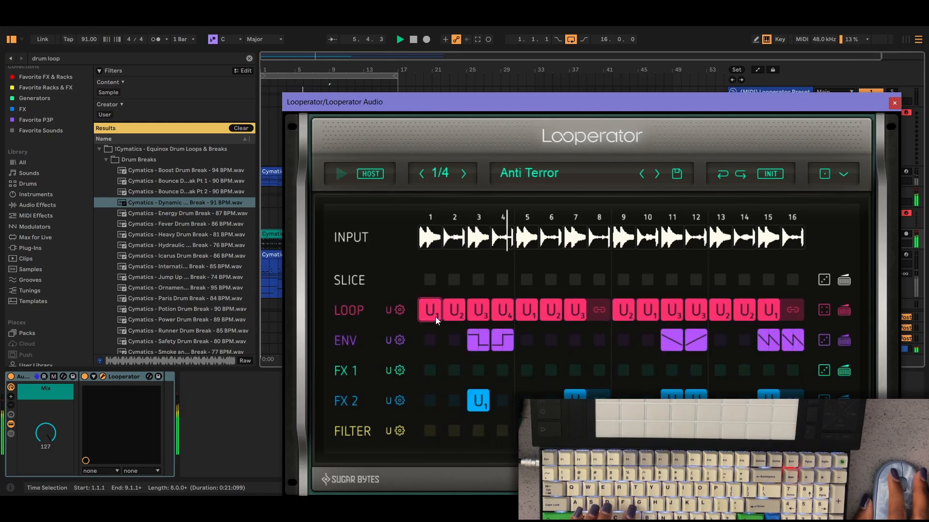
key(f)
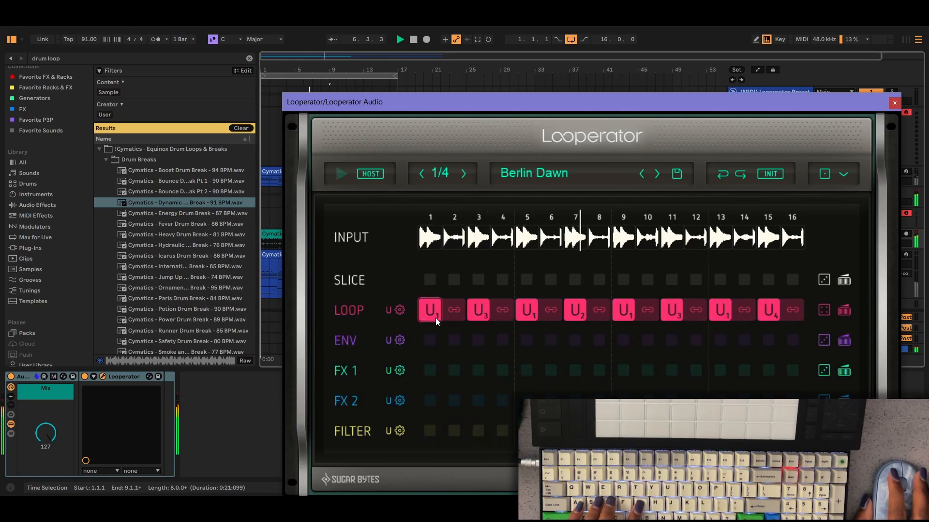
key(g)
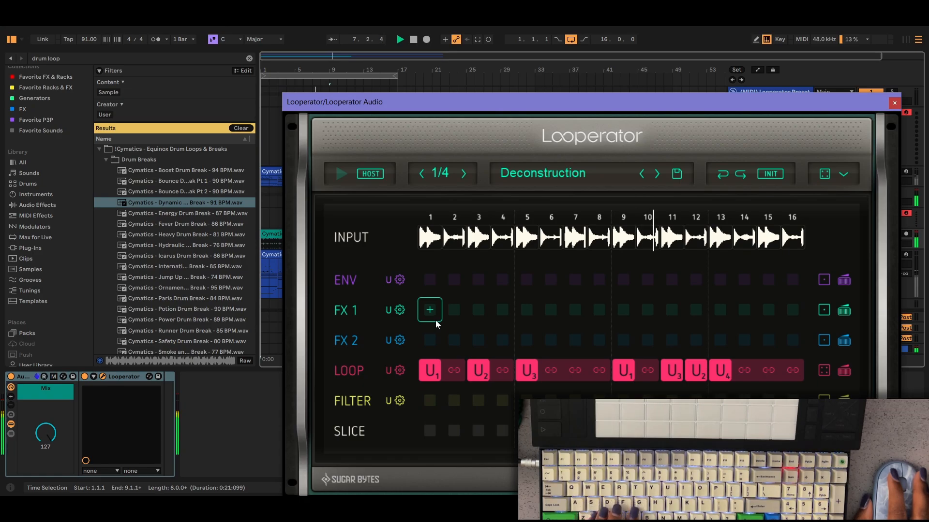
key(h)
key(j)
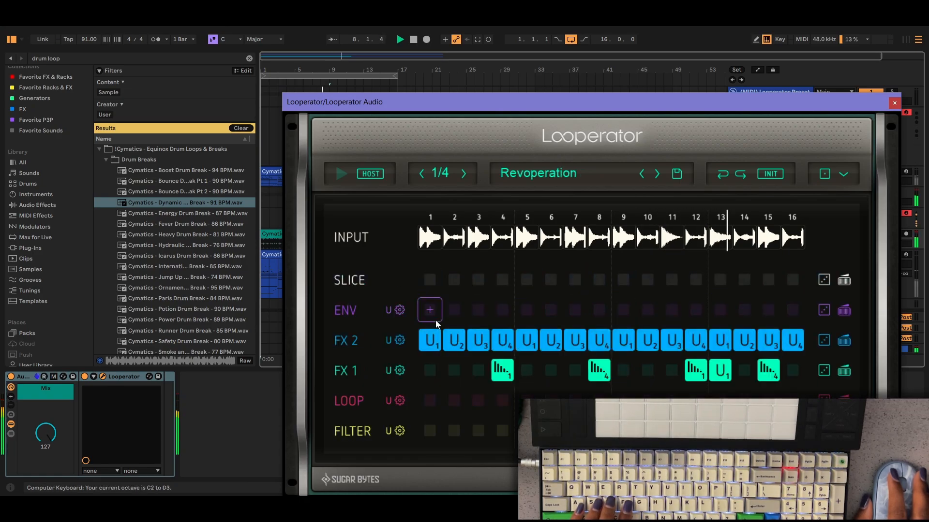
key(k)
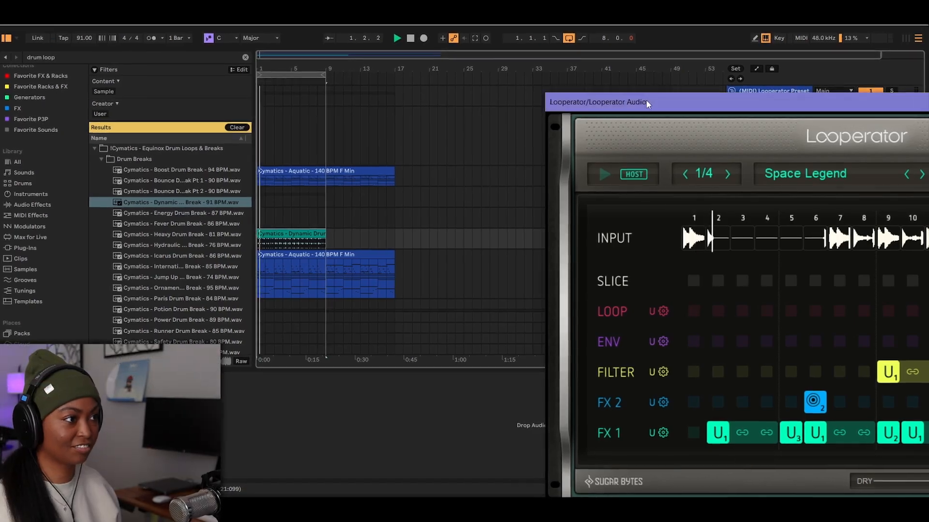
Move the Looperator window fully into view, trigger presets by keyboard notes including Spacy Circus, Spacy Filter, Anti Terror and Thunder Walk, and stop playback.
drag(646, 99, 344, 59)
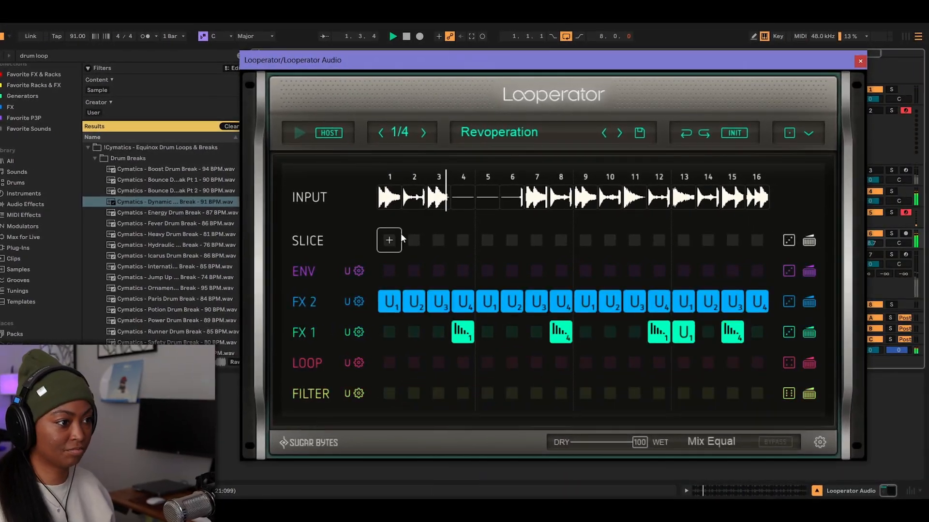
key(k)
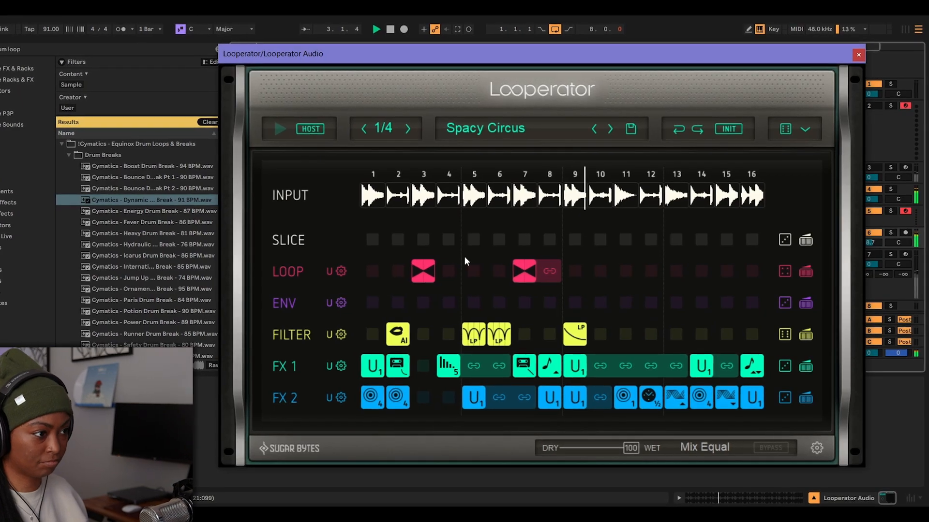
key(k)
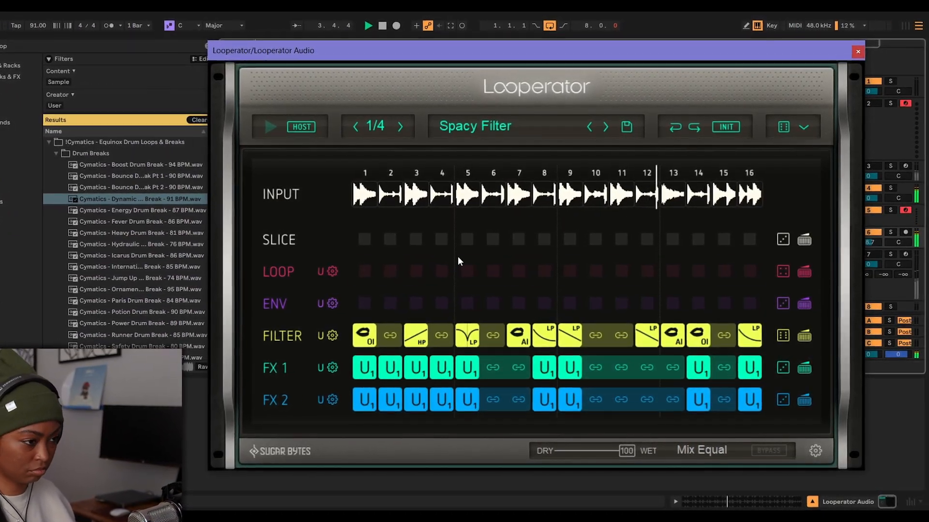
key(k)
key(k)
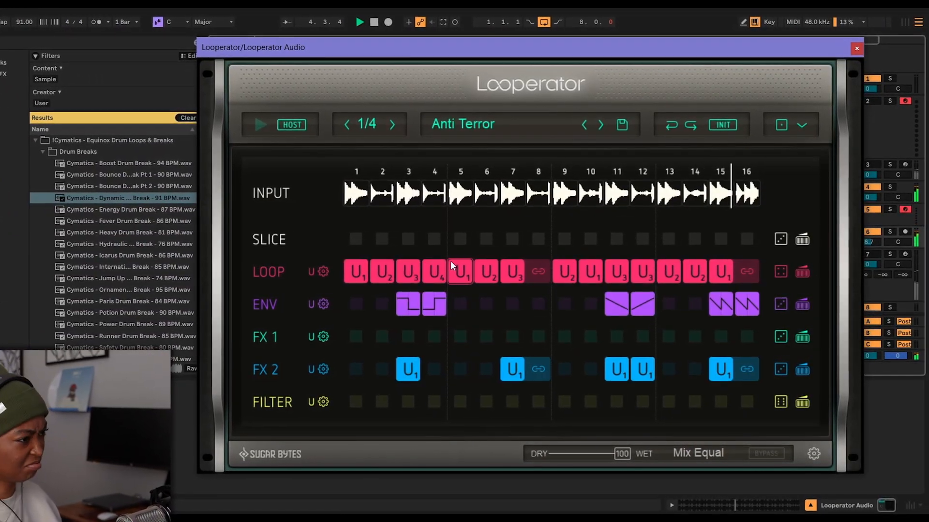
key(k)
key(j)
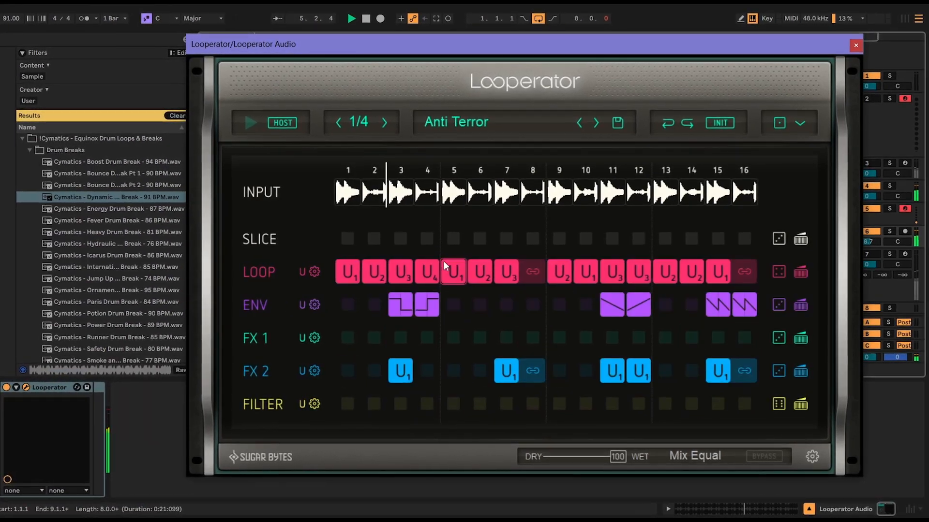
key(space)
key(k)
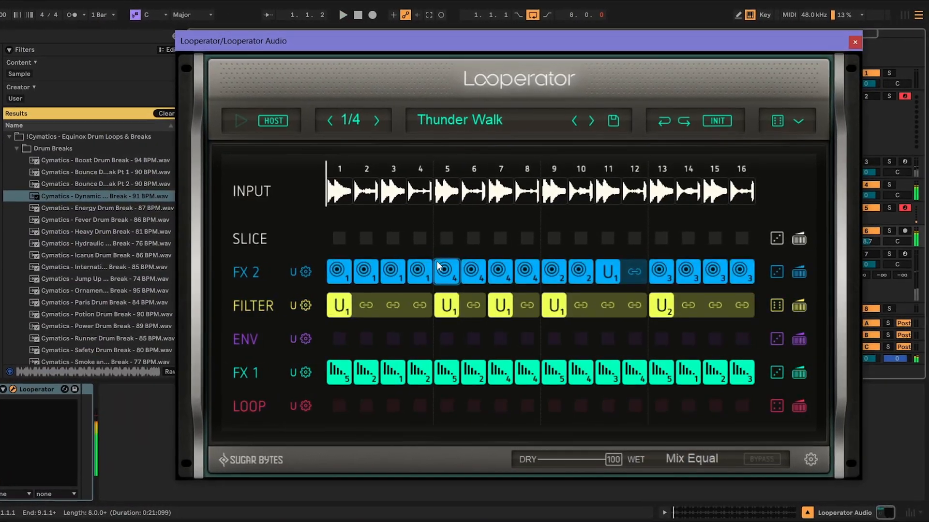
Restart playback and trigger Xena, Deconstruction, Demo Bass 2 and Filter Looperation on the drum loop with keyboard notes.
key(space)
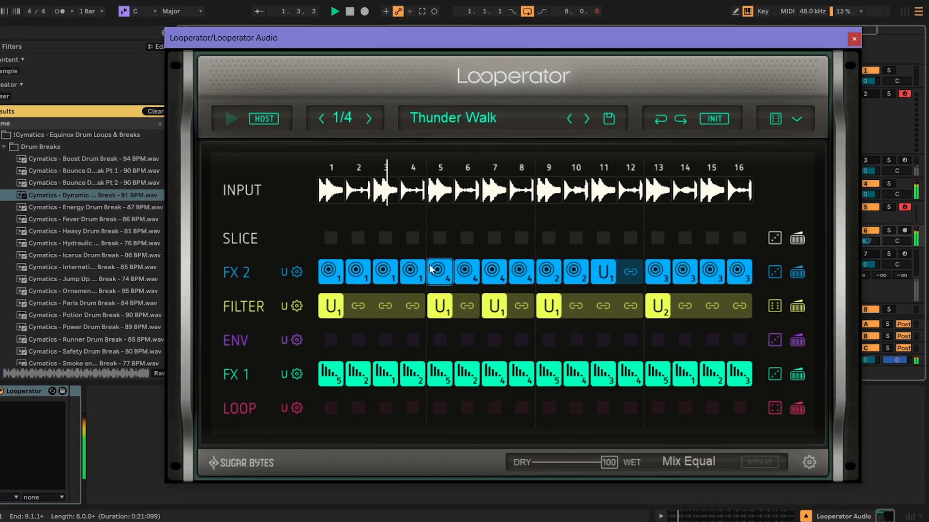
key(k)
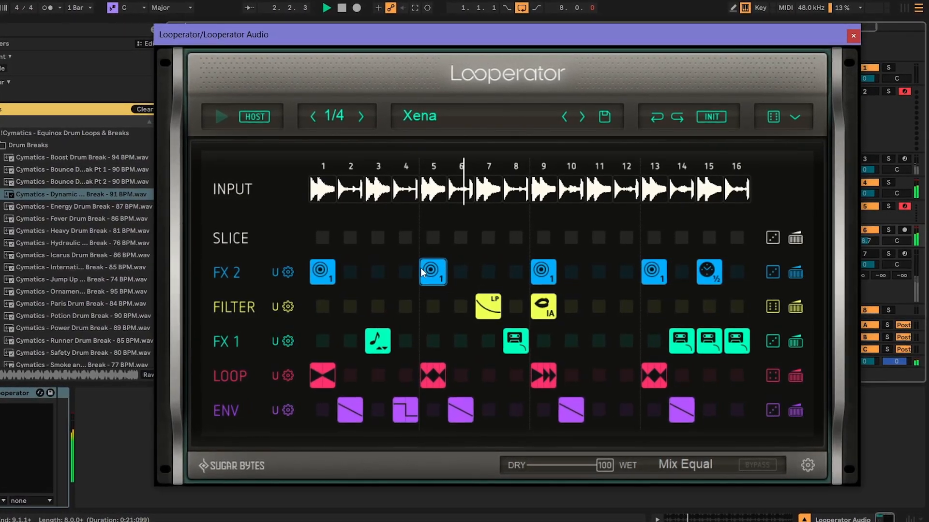
key(j)
key(h)
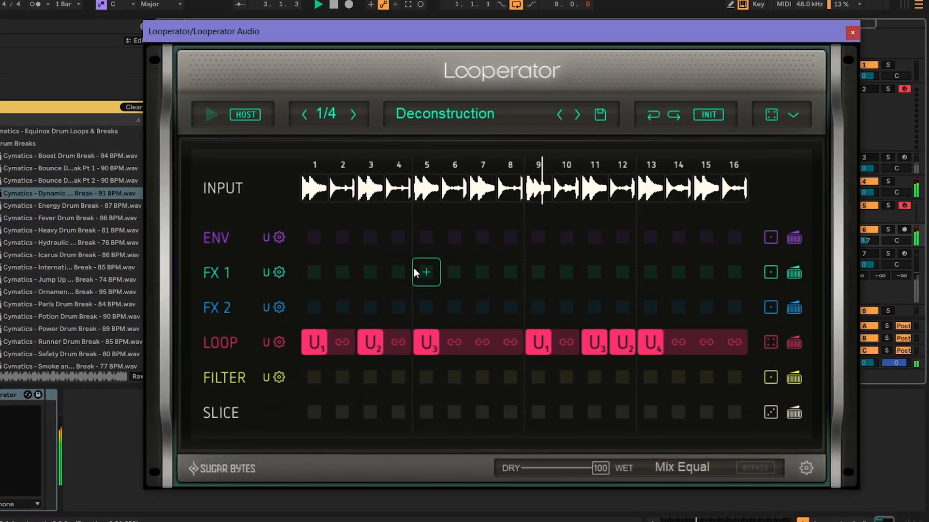
key(g)
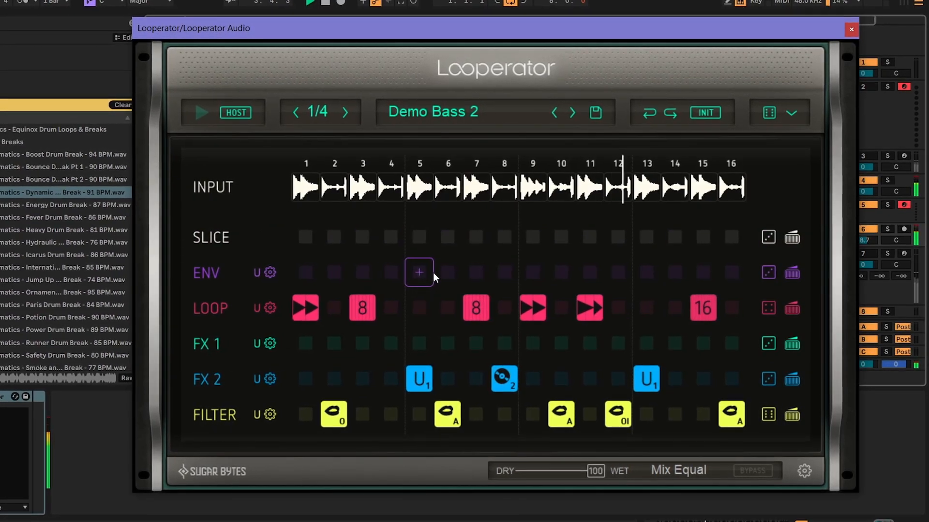
key(l)
key(k)
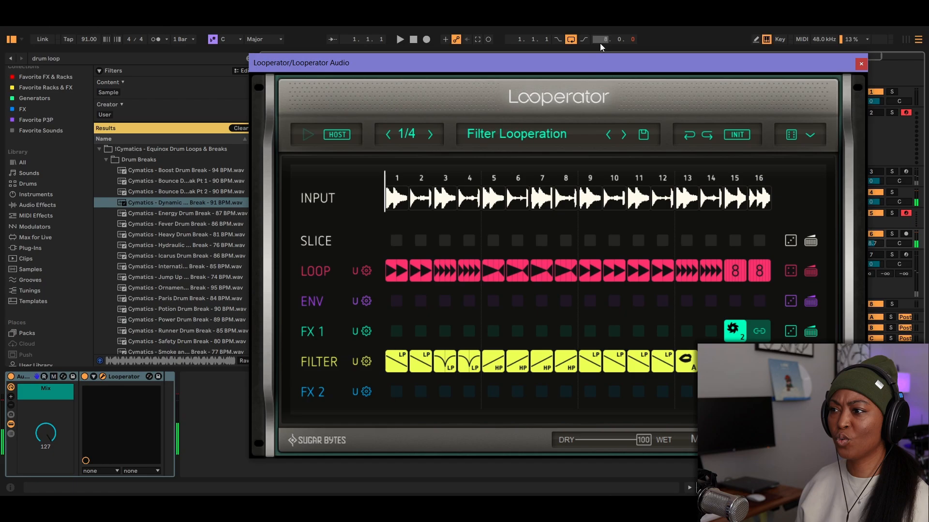
Reposition the Looperator window, adjust the rack's Mix macro and trigger several presets with keyboard notes during playback at 115 BPM.
drag(593, 63, 410, 112)
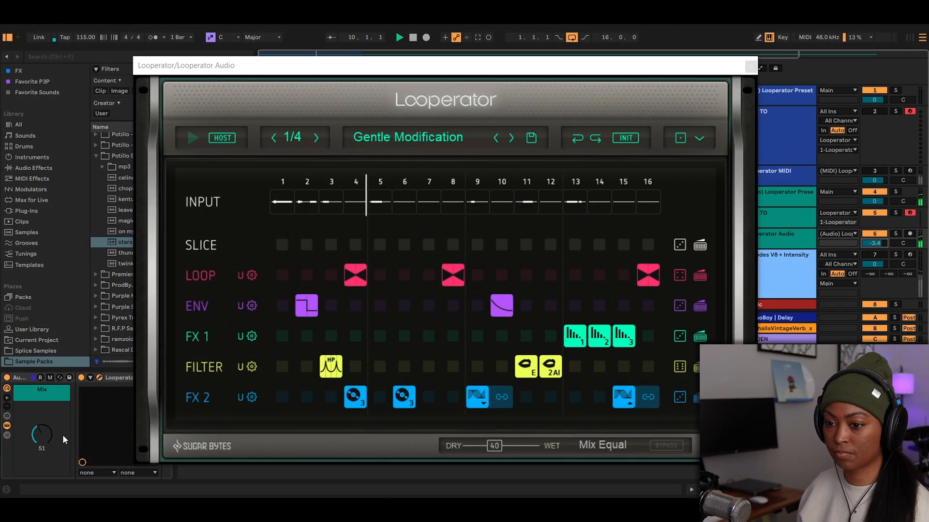
drag(43, 434, 27, 424)
key(s)
key(d)
key(s)
key(f)
key(a)
Set the rack's Mix macro to 66, trigger more presets with keyboard notes up to Lightsaber Bug, and stop playback.
drag(20, 444, 40, 440)
key(g)
key(s)
key(d)
key(f)
key(g)
key(space)
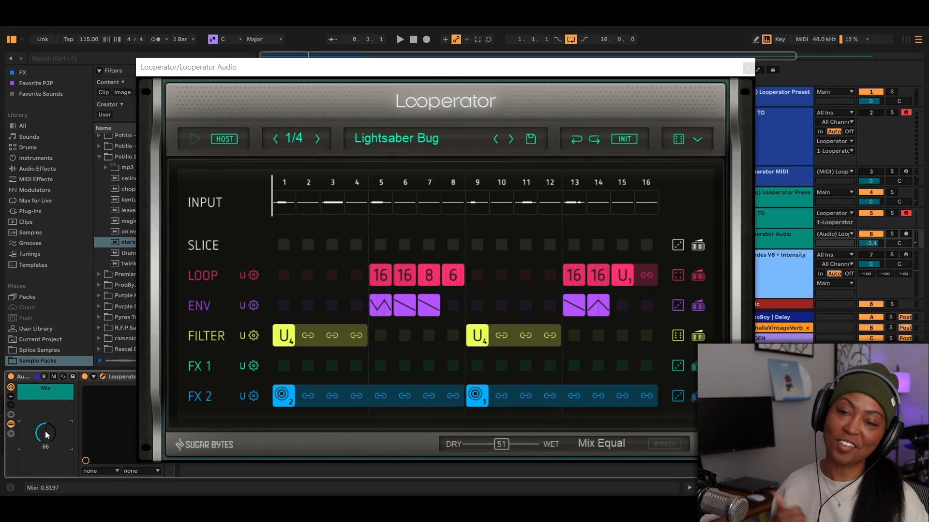